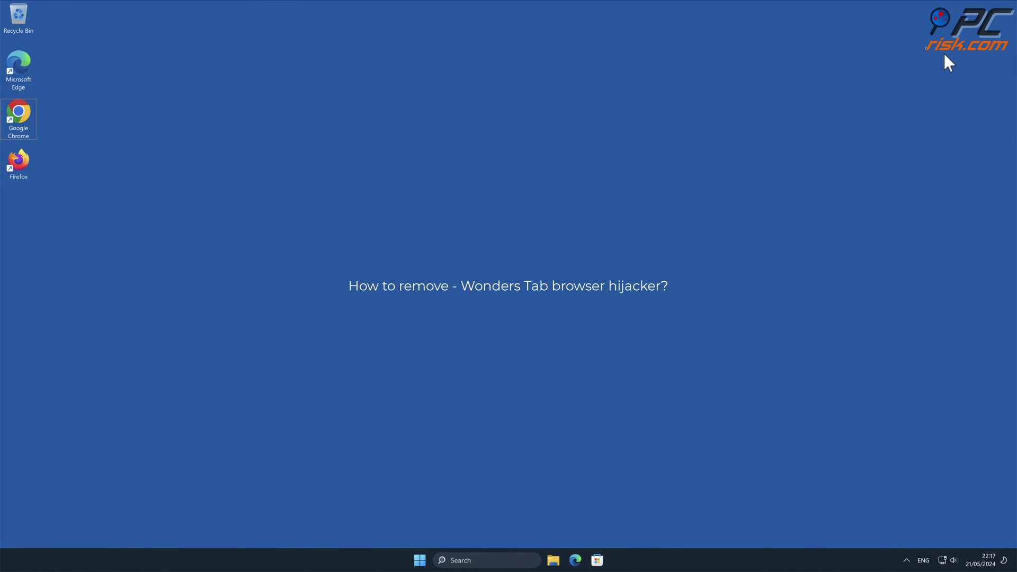
- Launch Chrome and search 'testing search engine', which redirects to Yahoo Search results
double_click(24, 114)
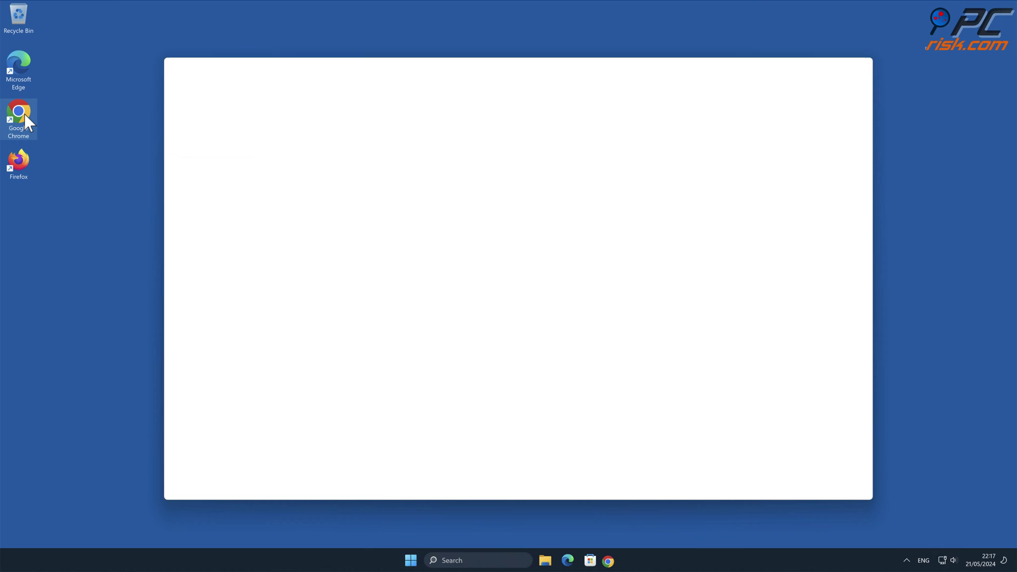
type("testi")
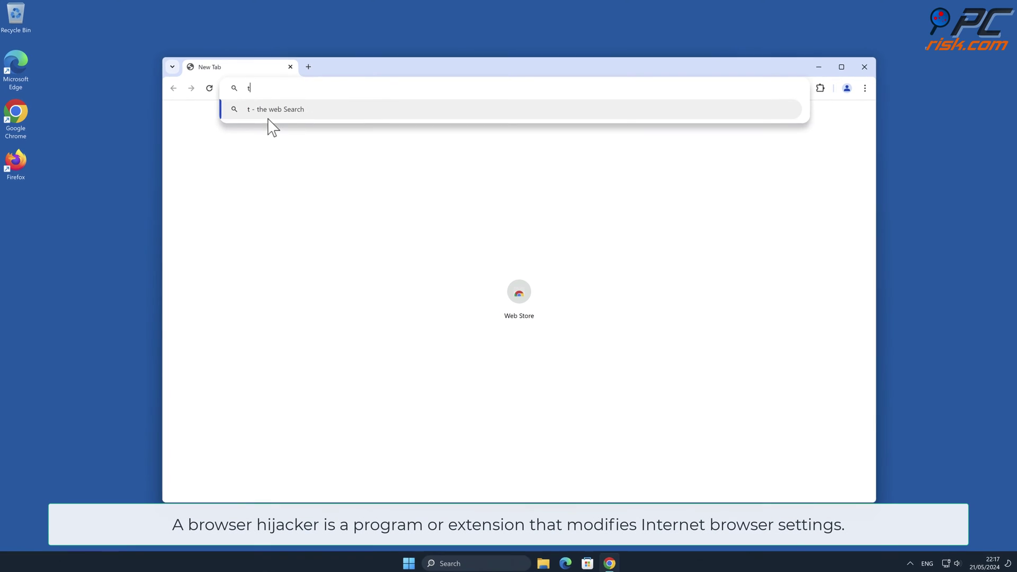
type("ng search engi")
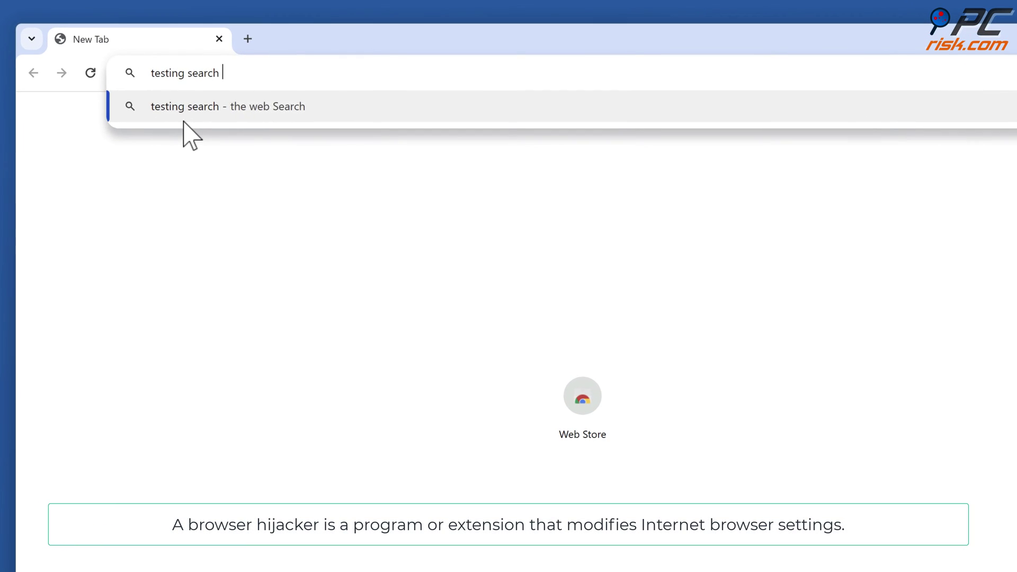
type("ne")
key("Return")
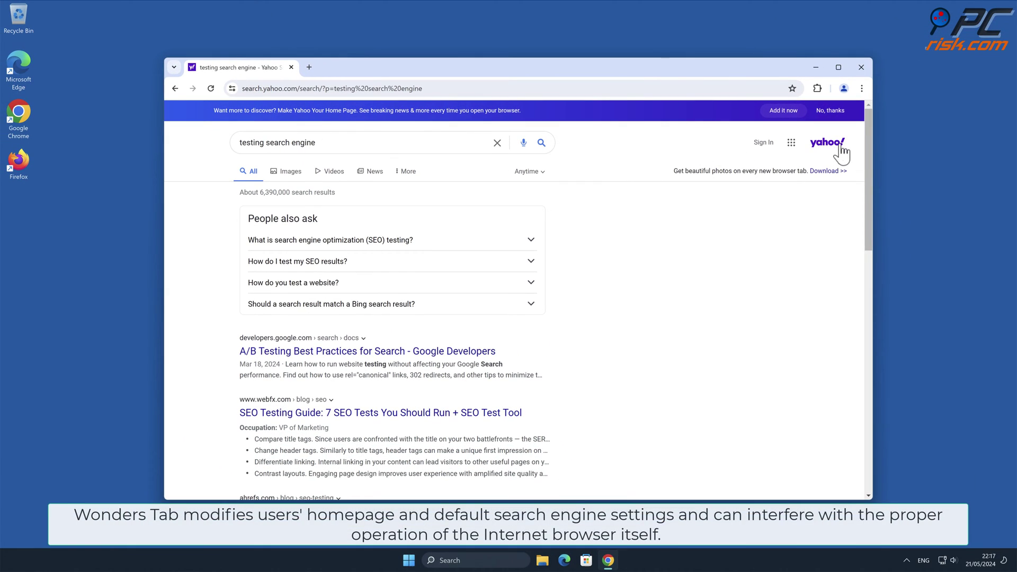
mouse_move(866, 144)
left_mouse_down()
mouse_move(866, 403)
mouse_move(859, 133)
left_mouse_up()
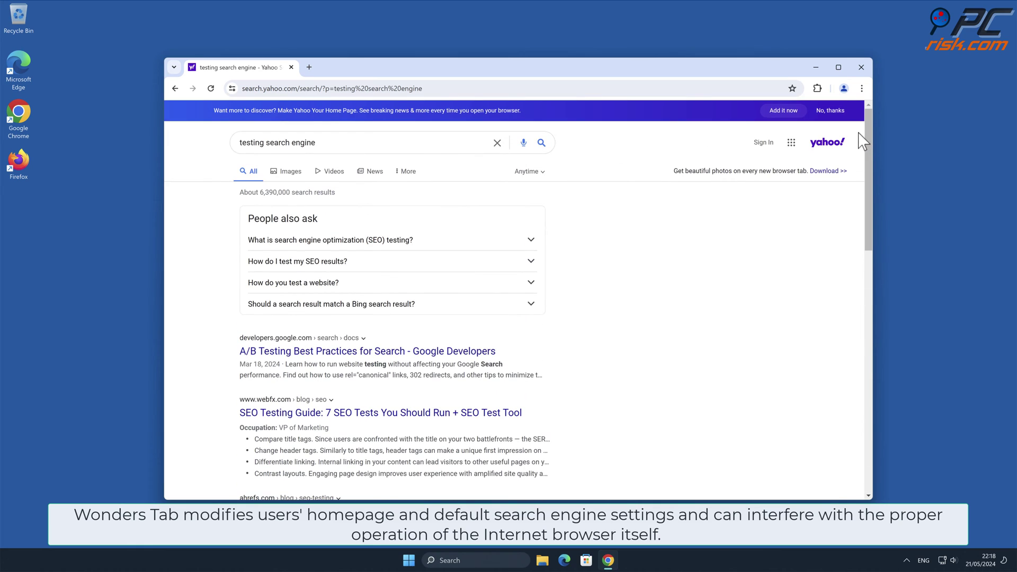
- Open Chrome's Extensions page to find the installed Wonders Tab extension
left_click(862, 89)
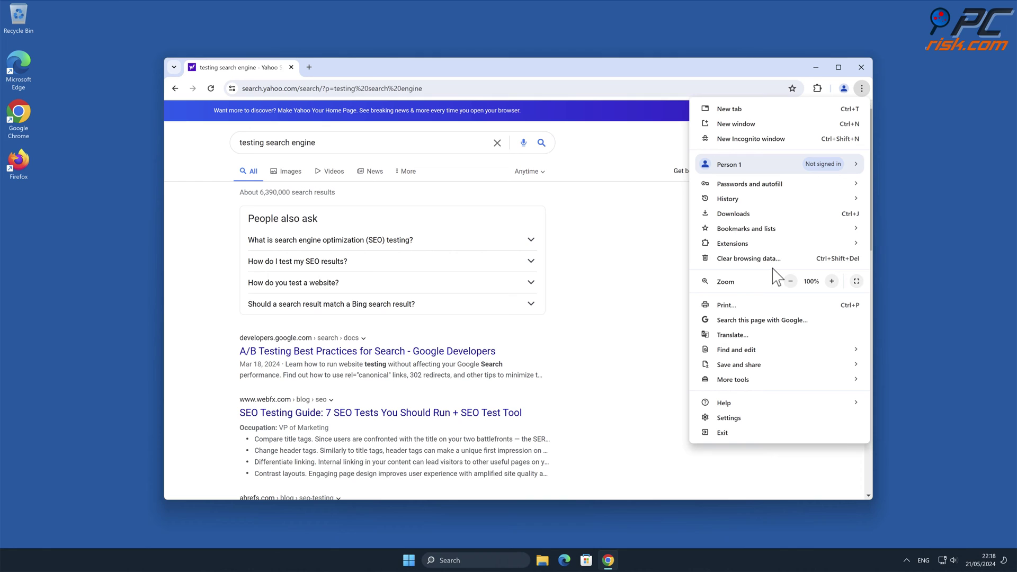
mouse_move(767, 248)
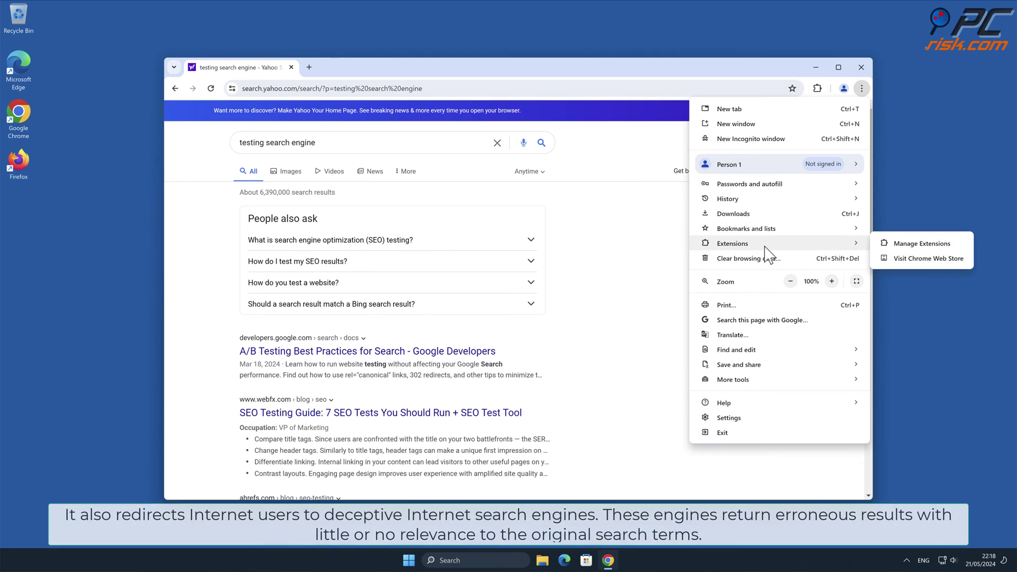
left_click(954, 245)
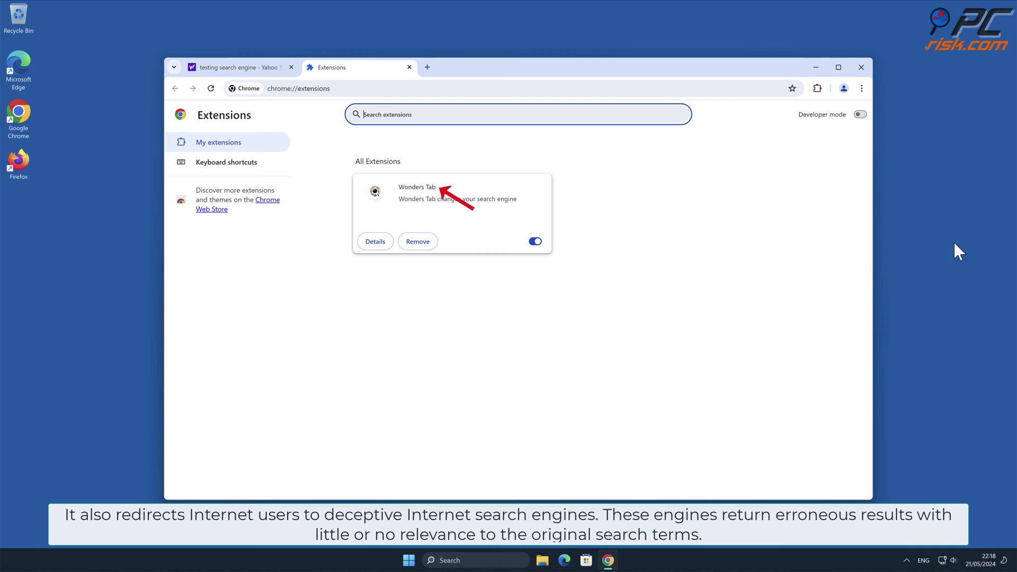
left_click(861, 89)
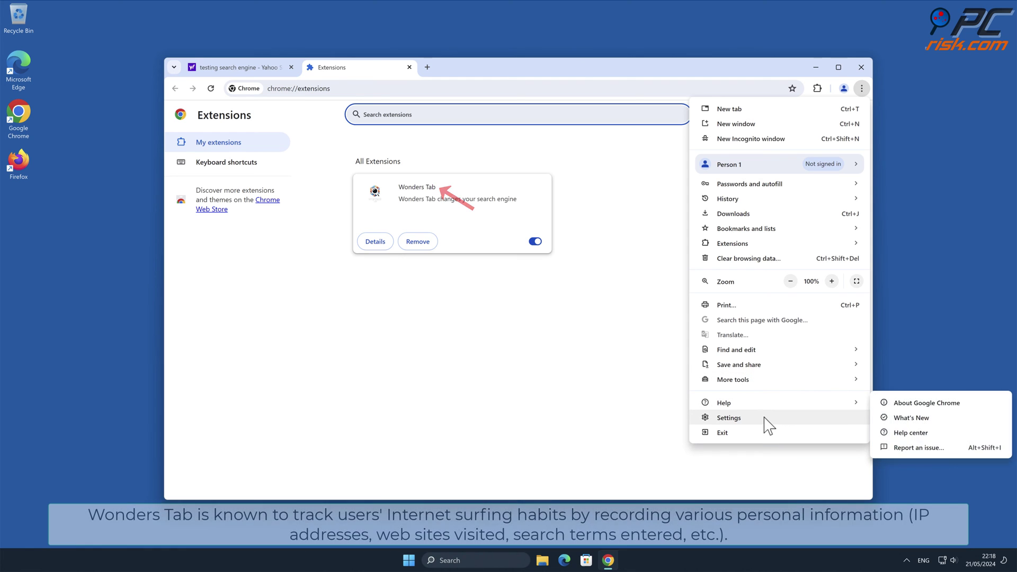
- Check the search engine list showing Wonders Tab controlling the default, then close Chrome
left_click(769, 425)
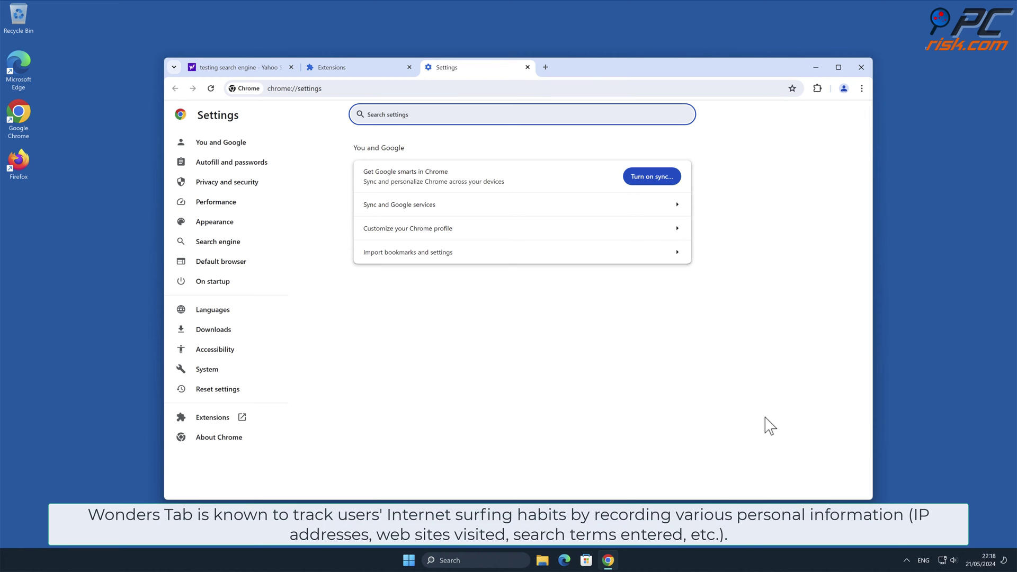
left_click(238, 247)
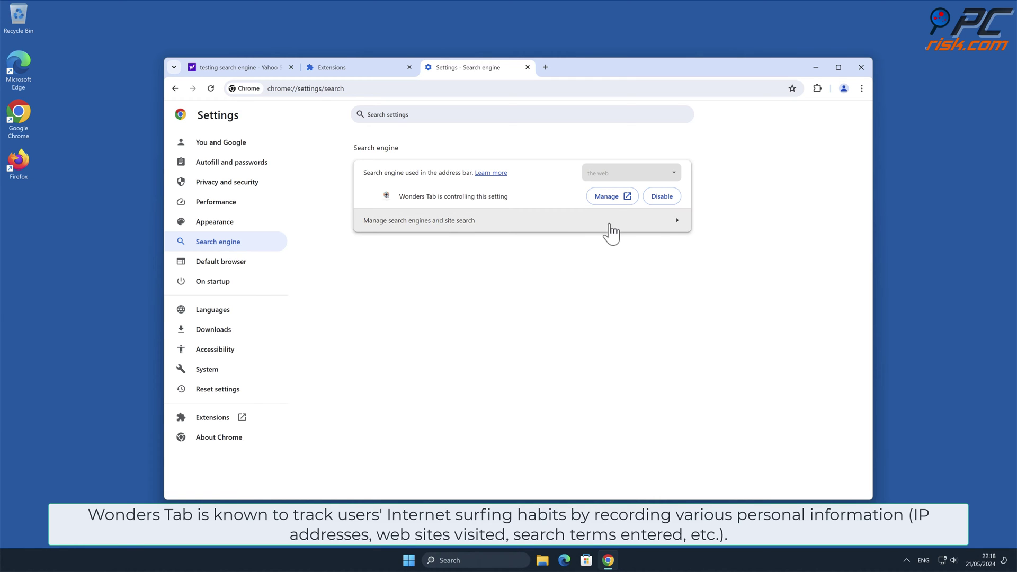
left_click(674, 227)
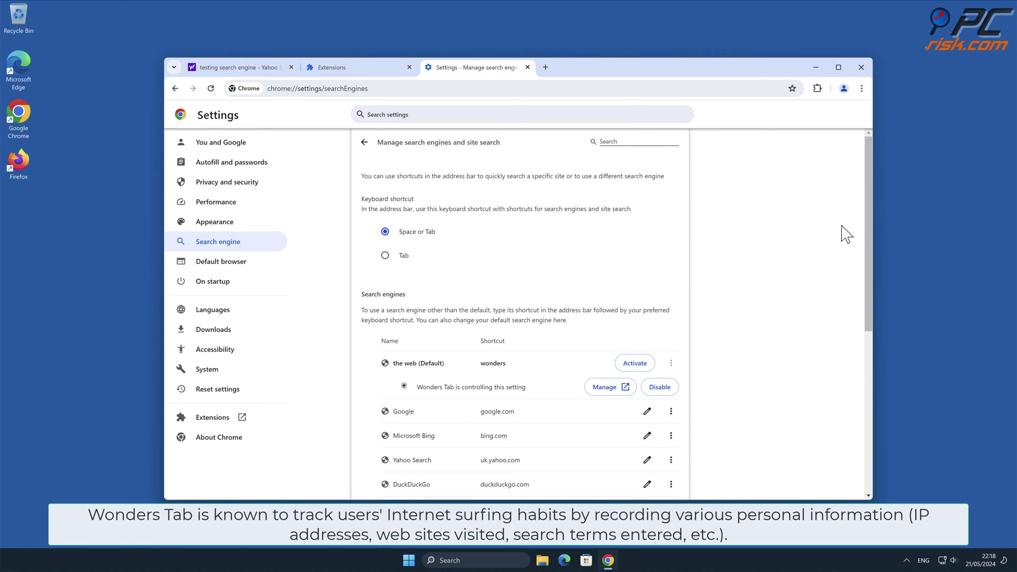
left_click_drag(869, 211, 869, 289)
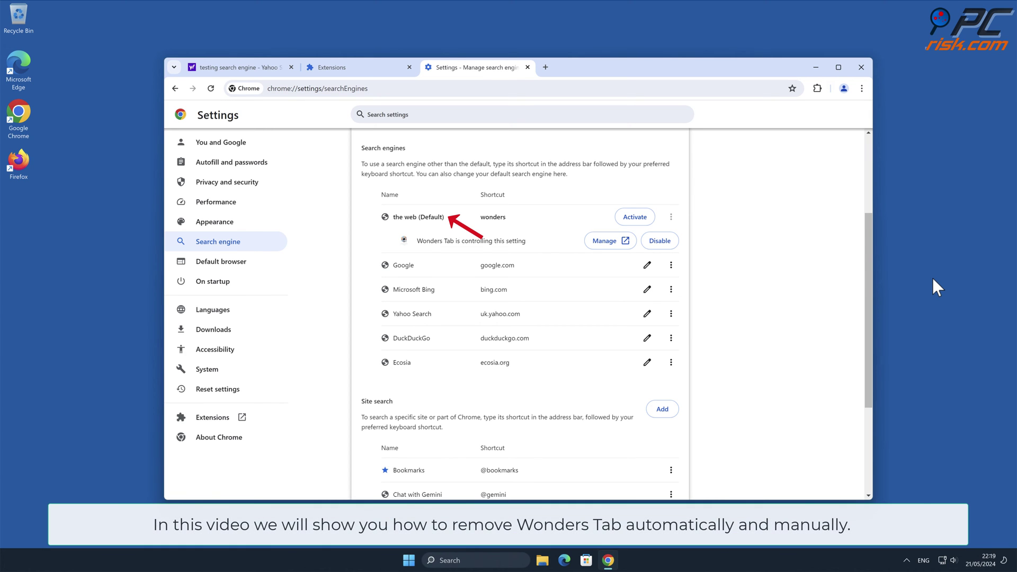
left_click(861, 68)
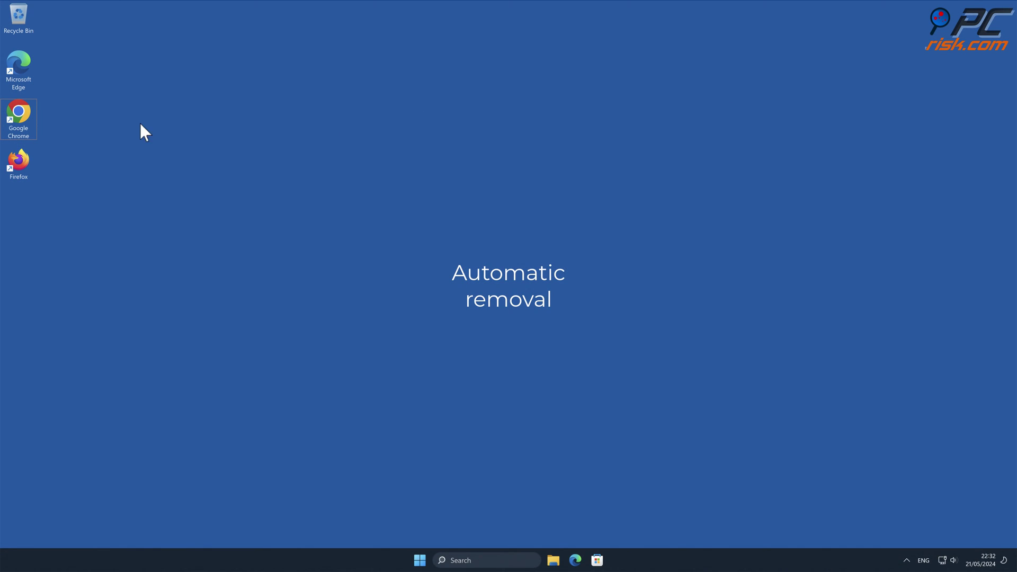
double_click(33, 113)
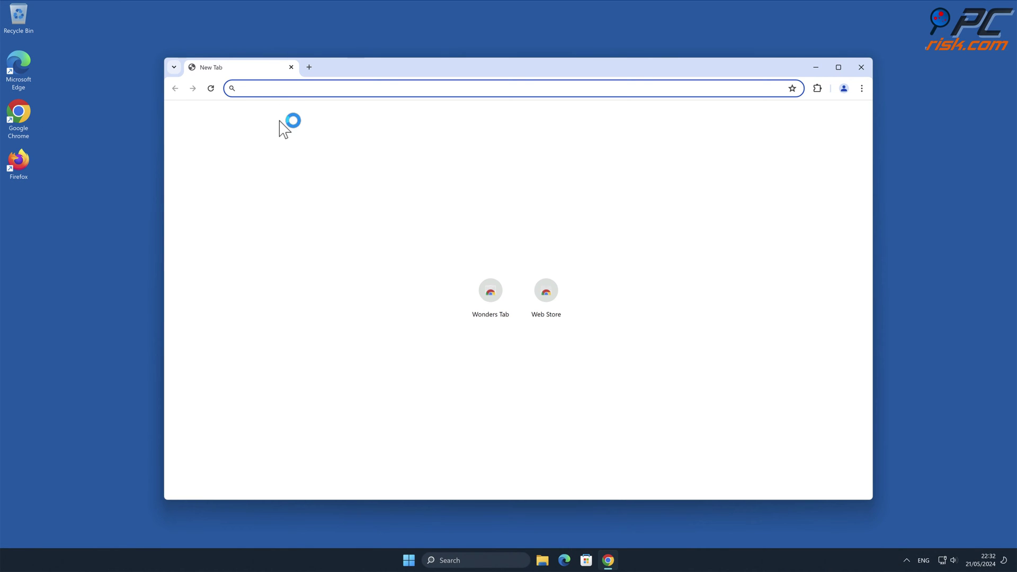
type("www.combocleaner.com")
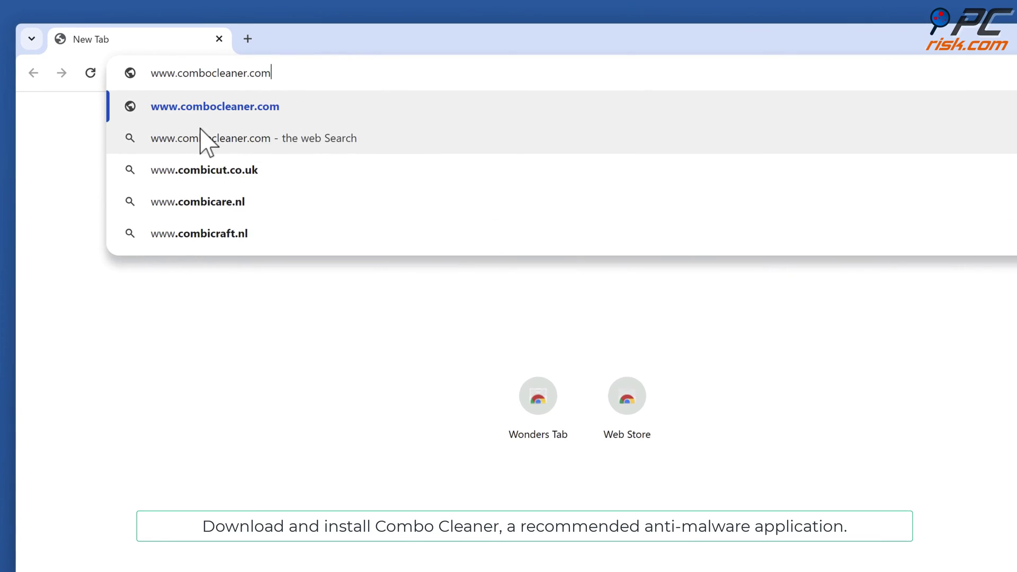
key("Return")
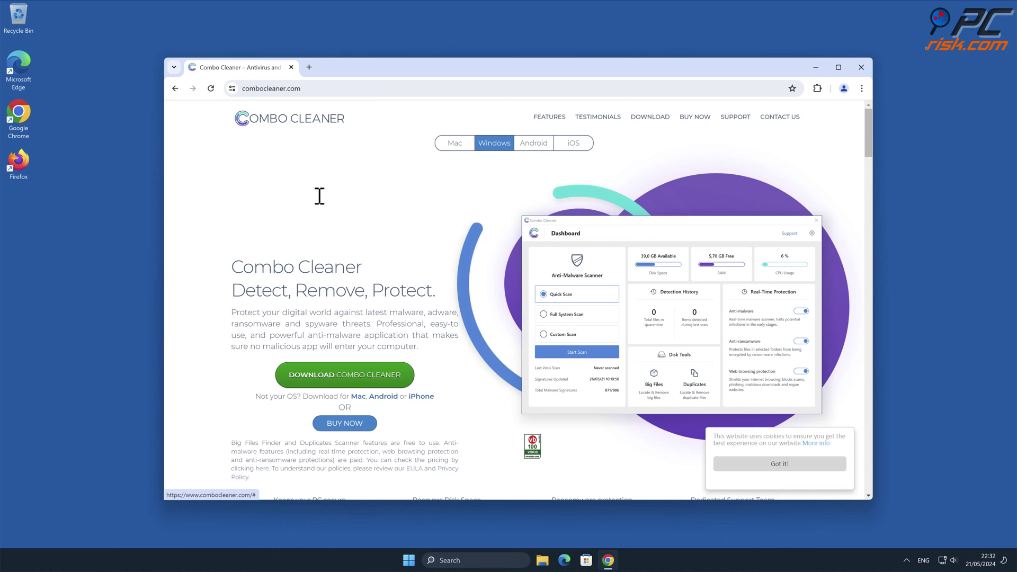
left_click(398, 375)
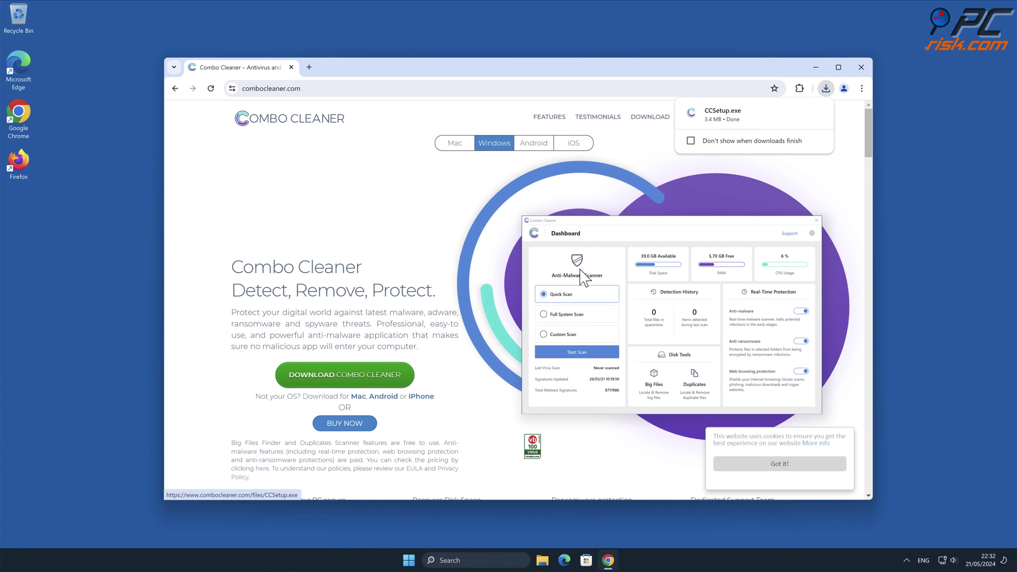
- Run CCSetup.exe, allow it through UAC, install Combo Cleaner, and close Chrome
left_click(726, 113)
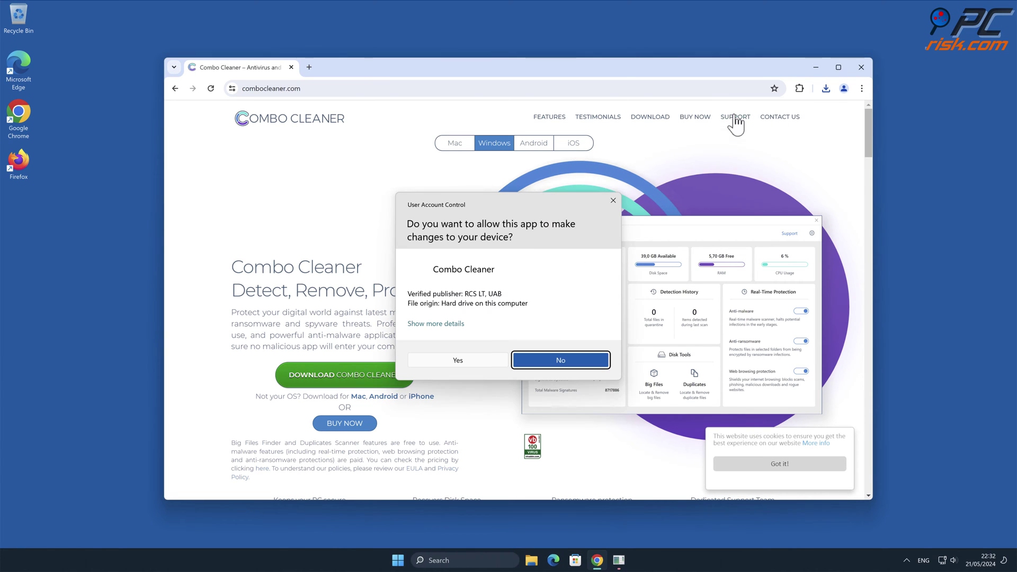
left_click(459, 362)
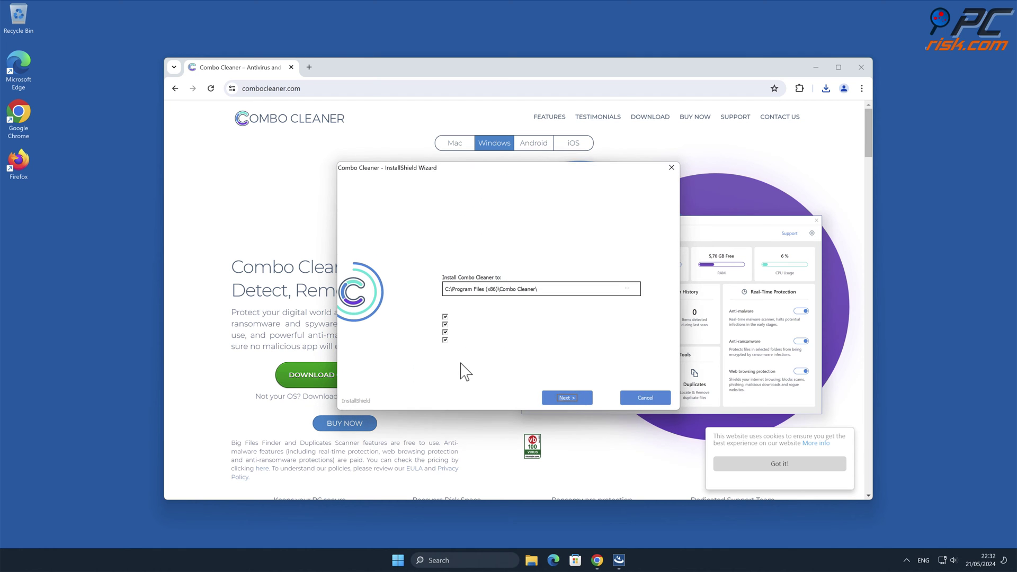
left_click(574, 399)
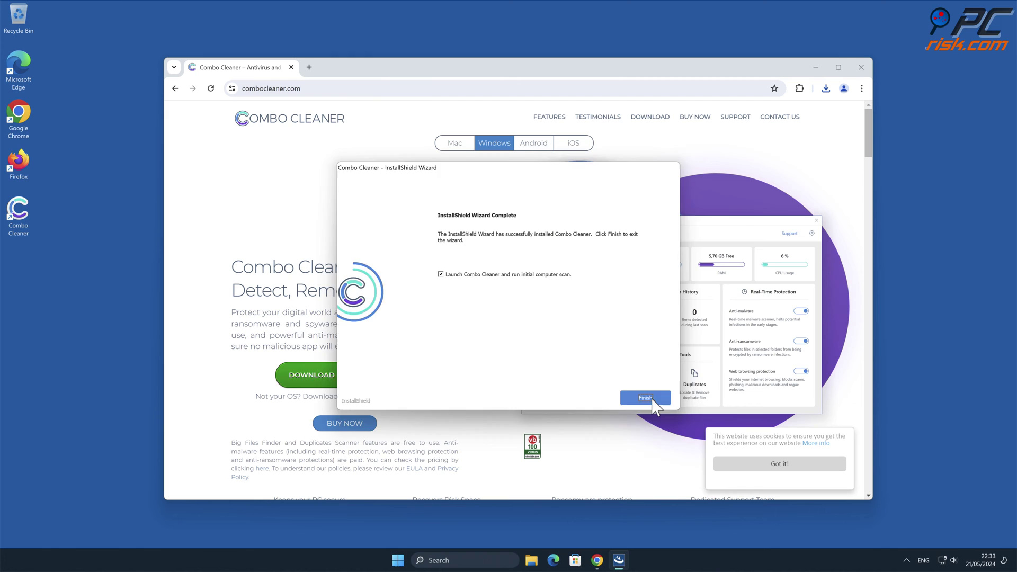
left_click(653, 401)
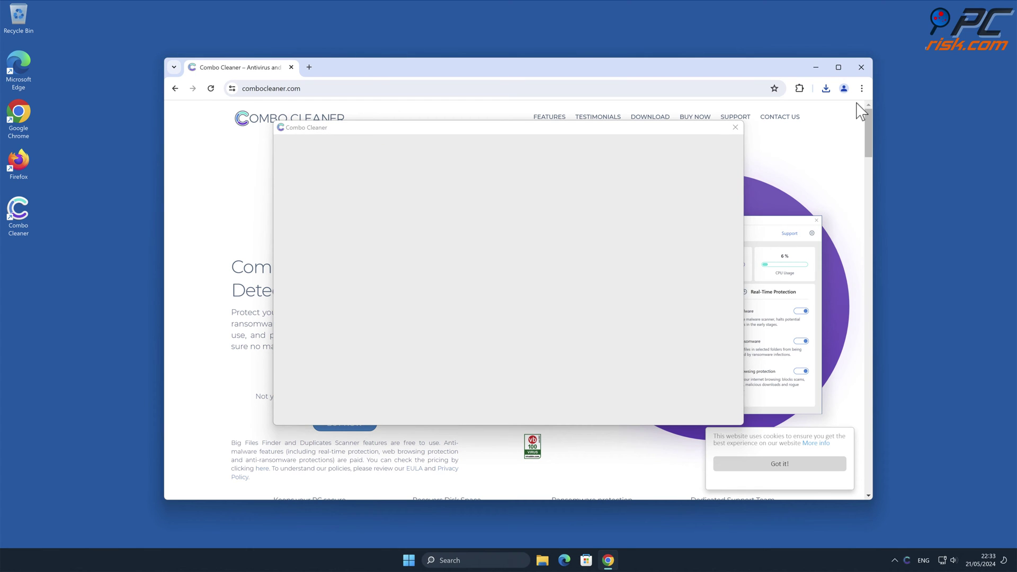
left_click(861, 68)
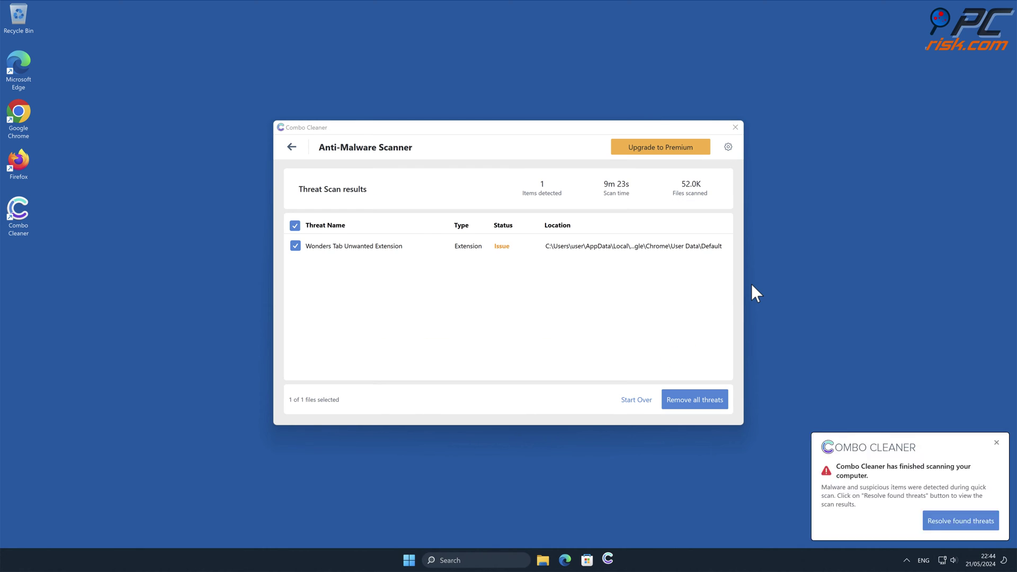
- Activate Combo Cleaner and quarantine the Wonders Tab Unwanted Extension it detected
left_click(712, 402)
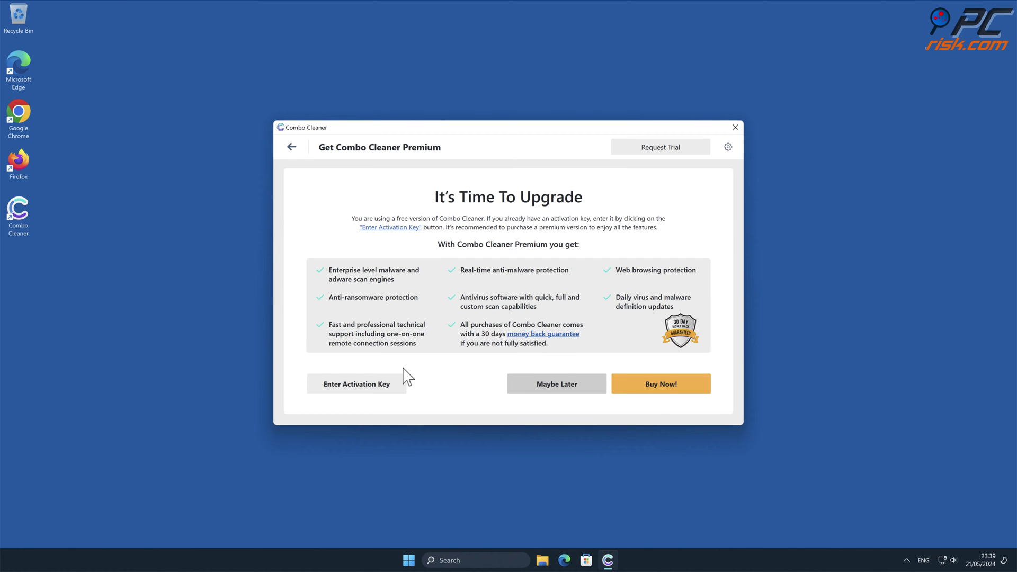
left_click(381, 377)
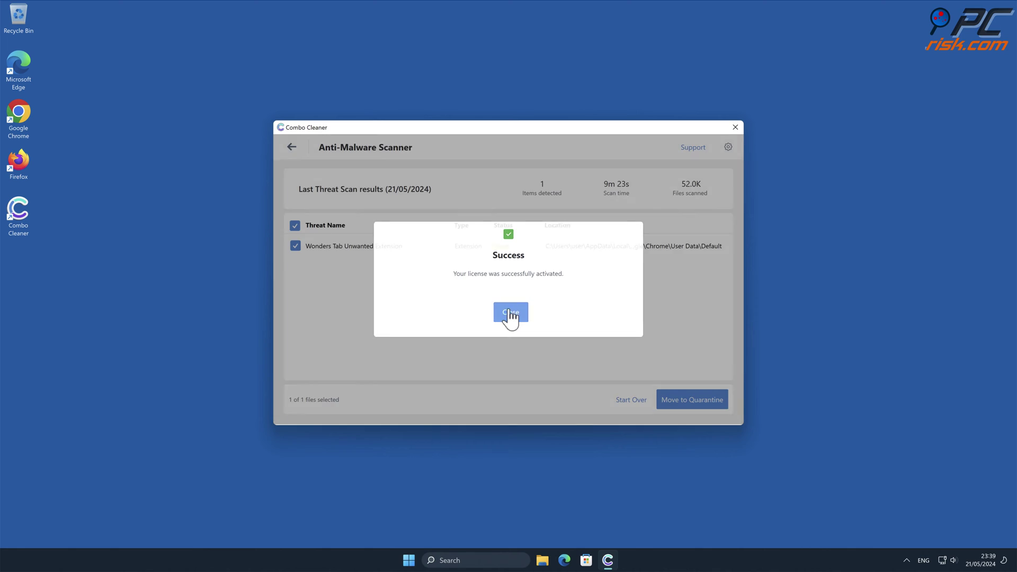
left_click(510, 318)
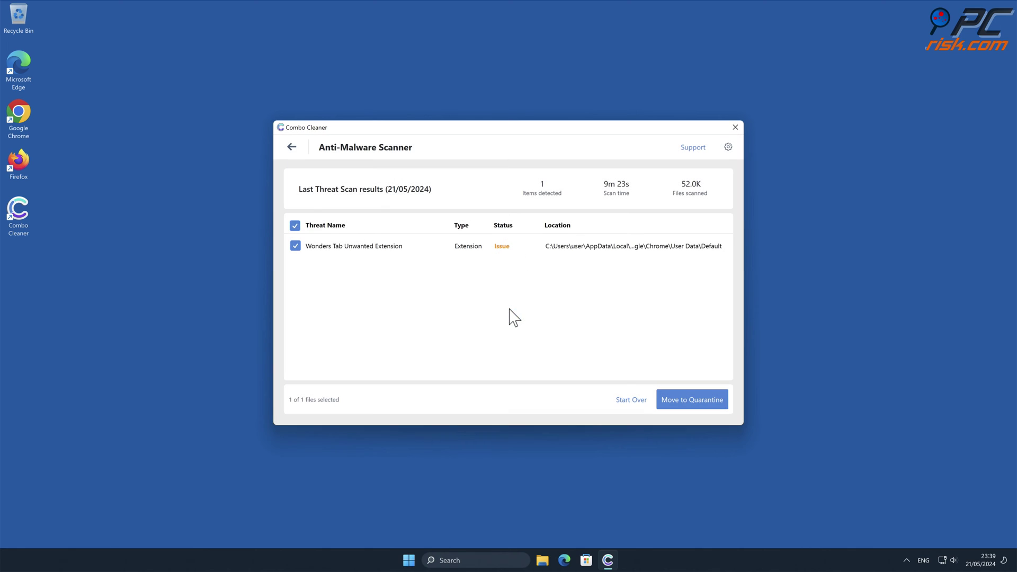
left_click(701, 397)
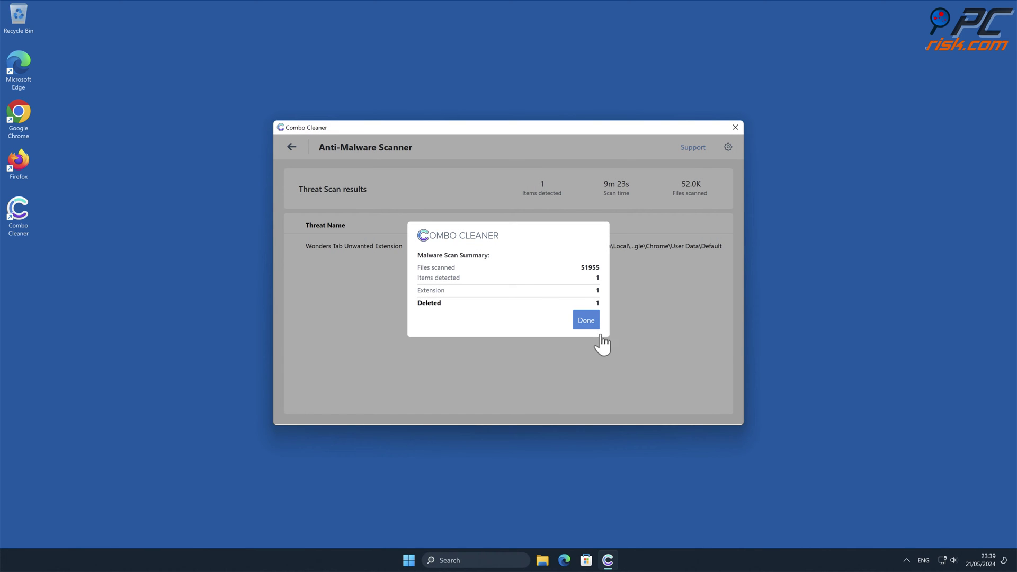
left_click(583, 318)
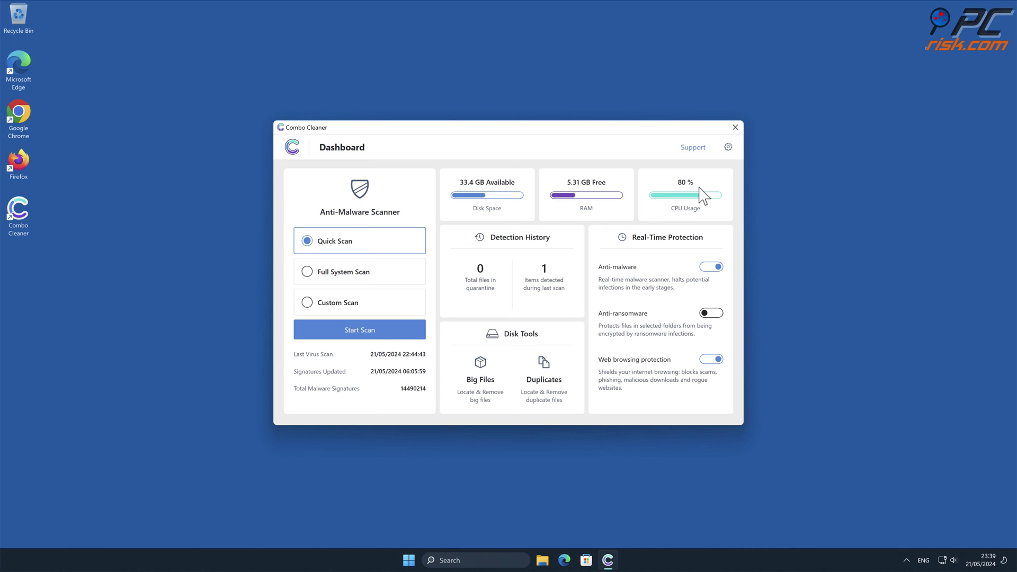
- Close the Combo Cleaner window
left_click(736, 127)
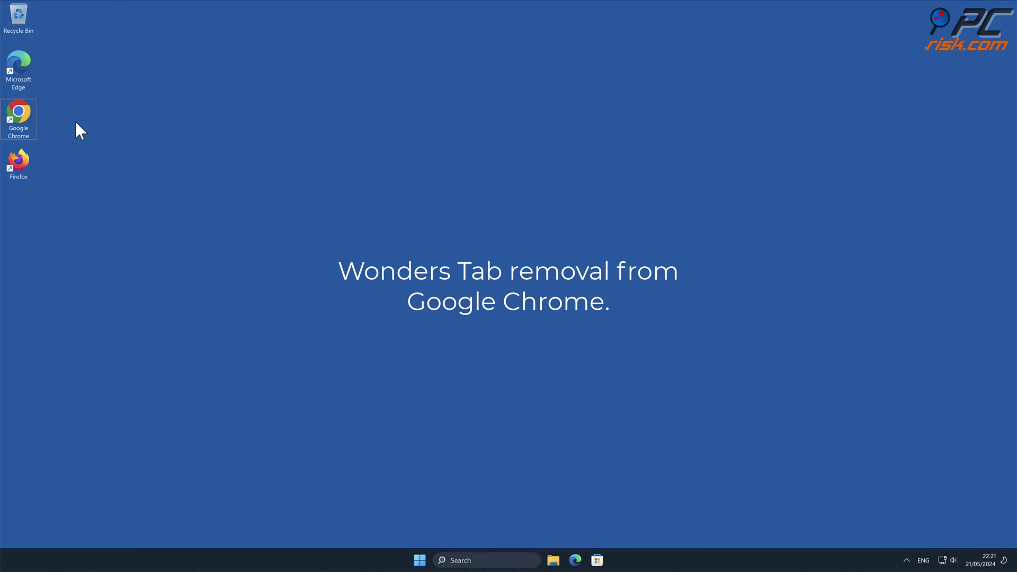
- Launch Google Chrome from its desktop shortcut
double_click(18, 113)
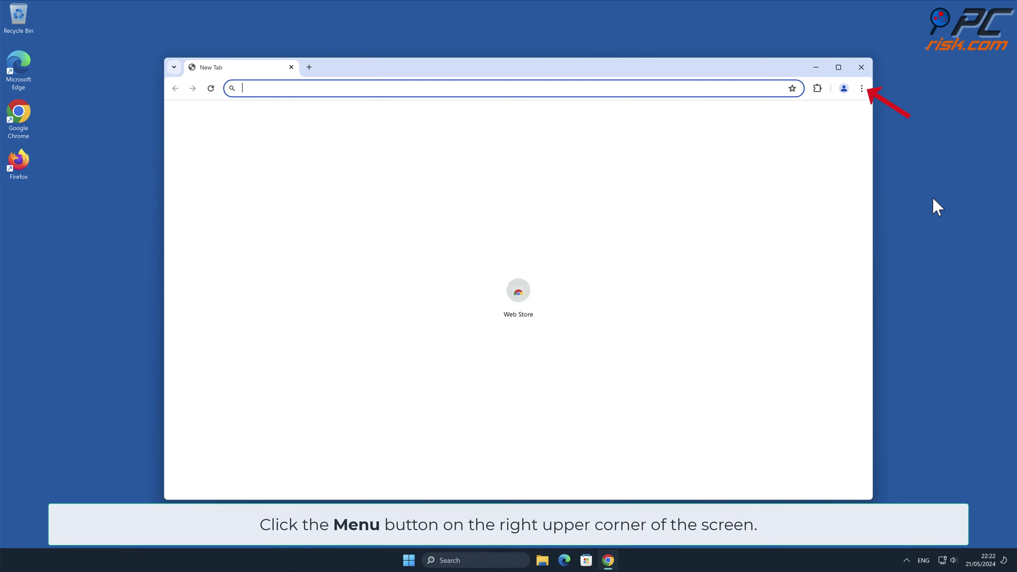
- Remove the Wonders Tab extension from Chrome's Extensions page and confirm the removal
left_click(863, 88)
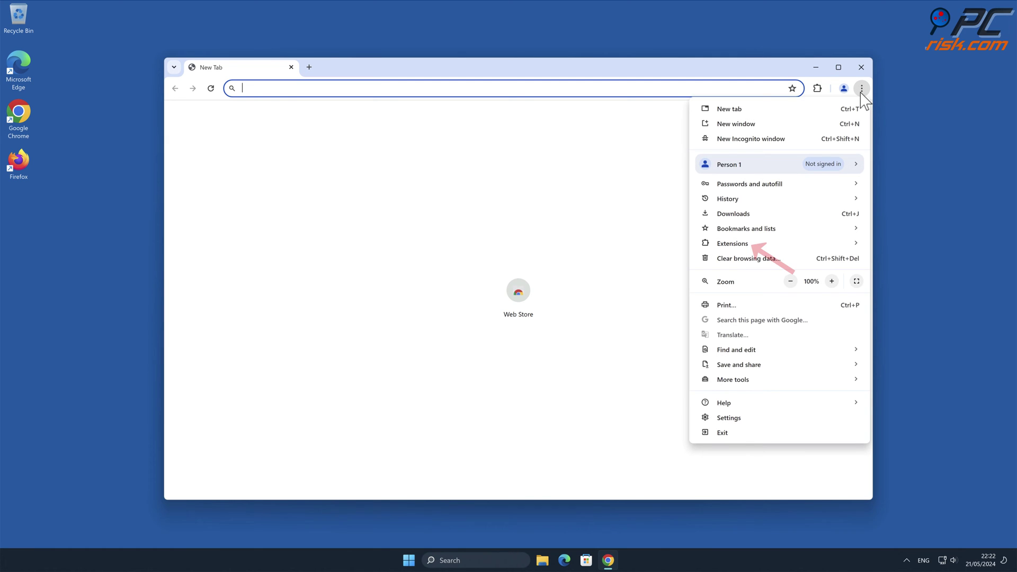
mouse_move(765, 242)
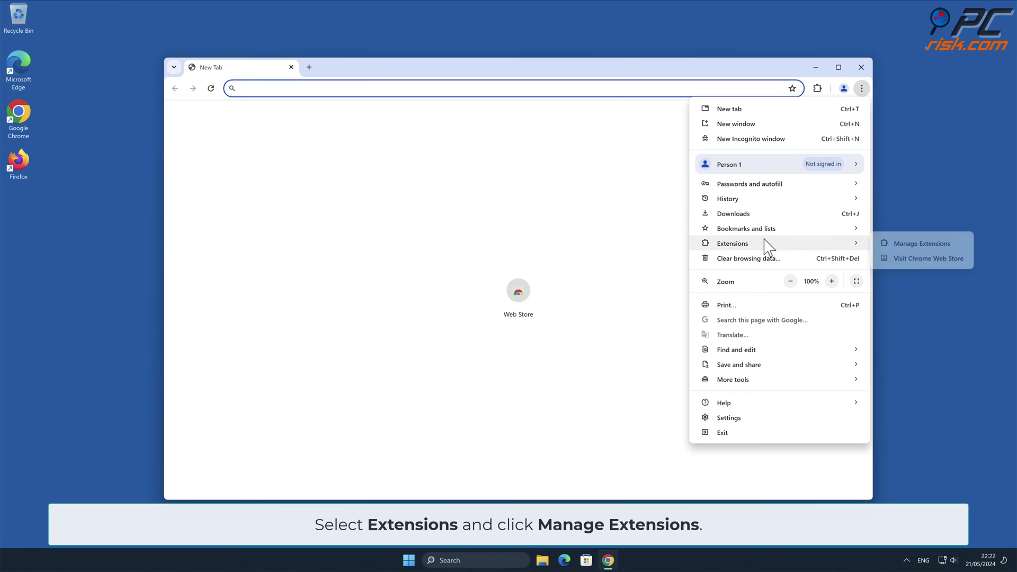
left_click(926, 246)
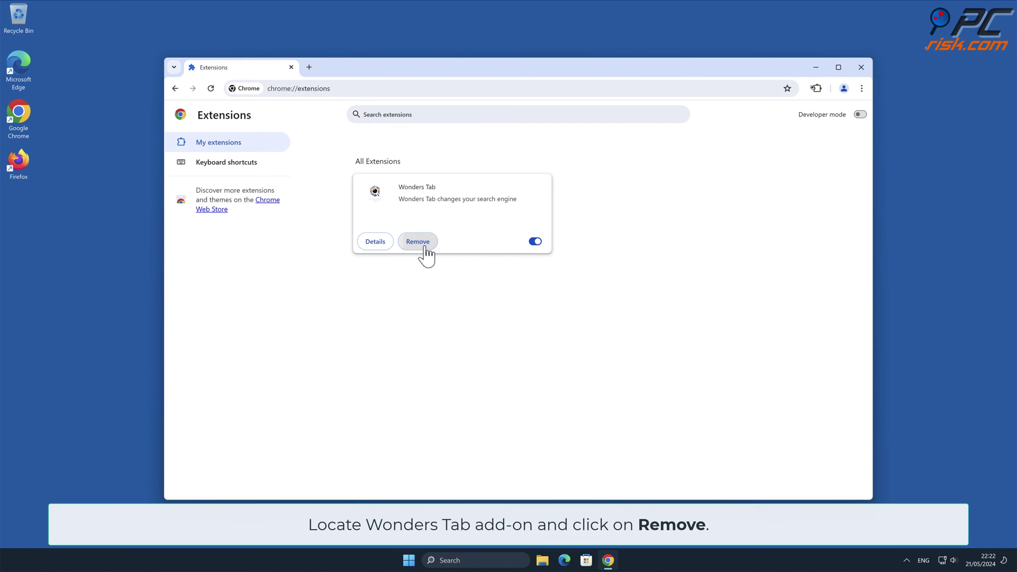
left_click(425, 246)
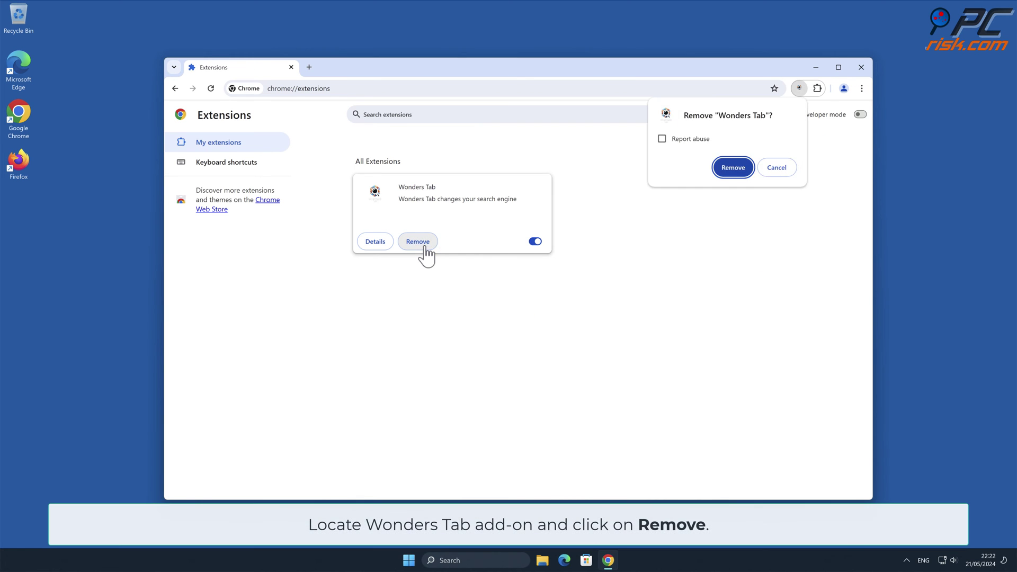
left_click(738, 170)
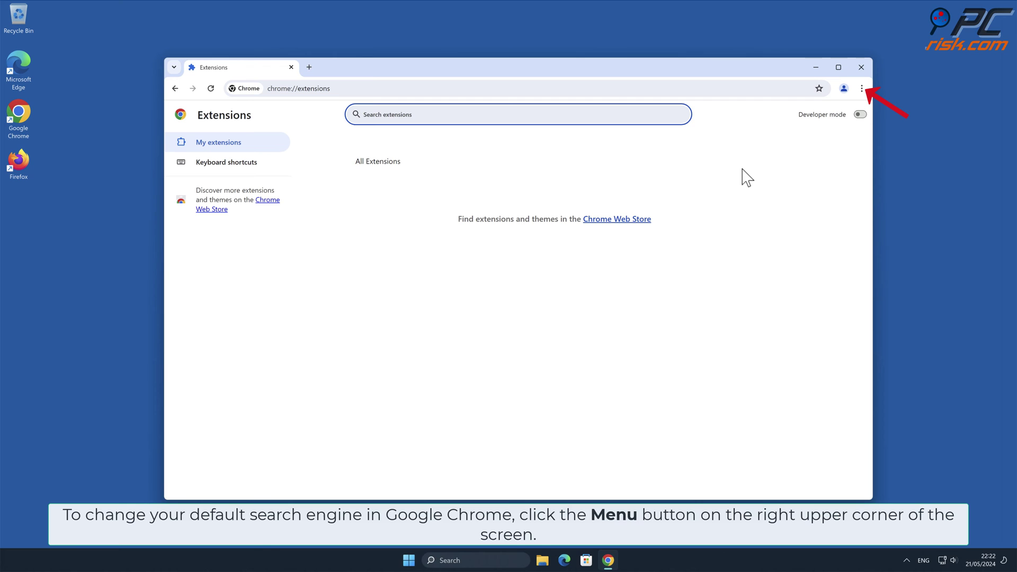
- In Manage search engines and site search, make Google Chrome's default search engine
left_click(862, 88)
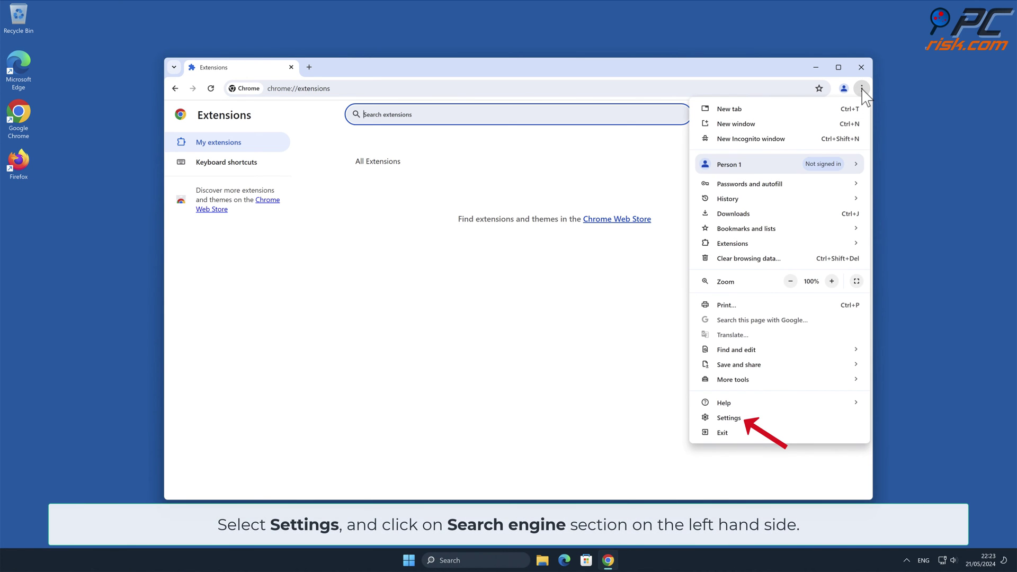
left_click(752, 418)
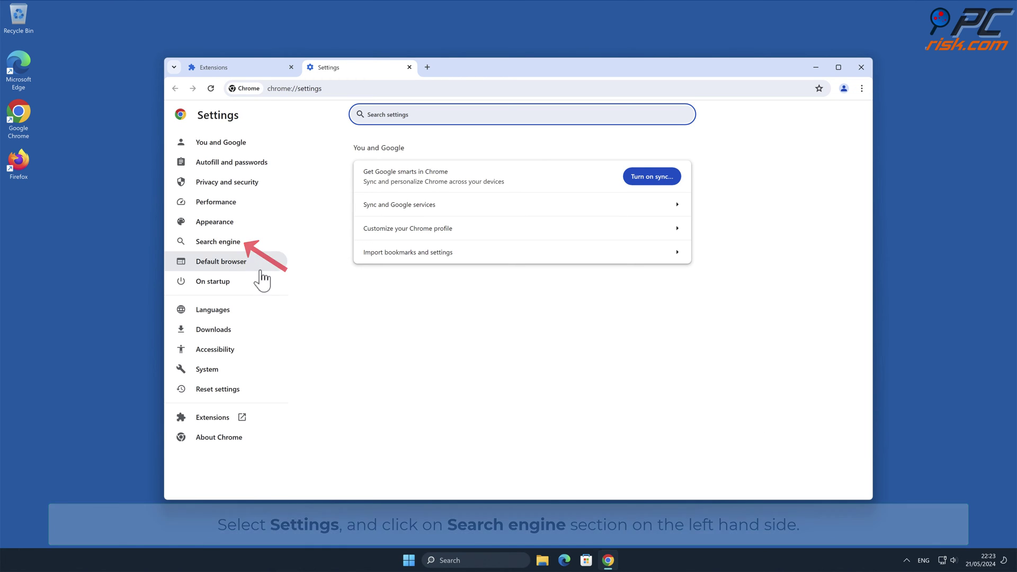
left_click(234, 247)
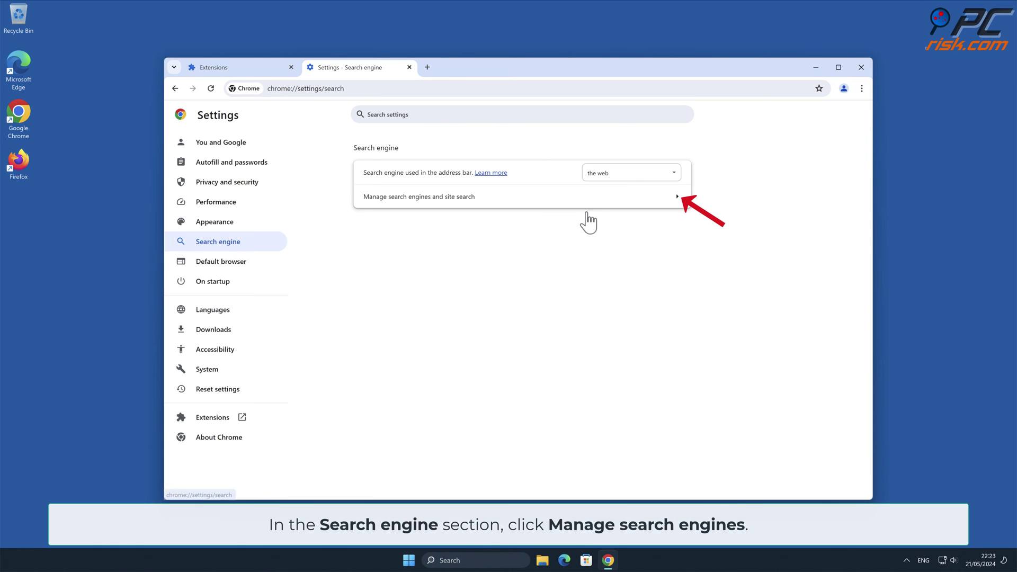
left_click(680, 198)
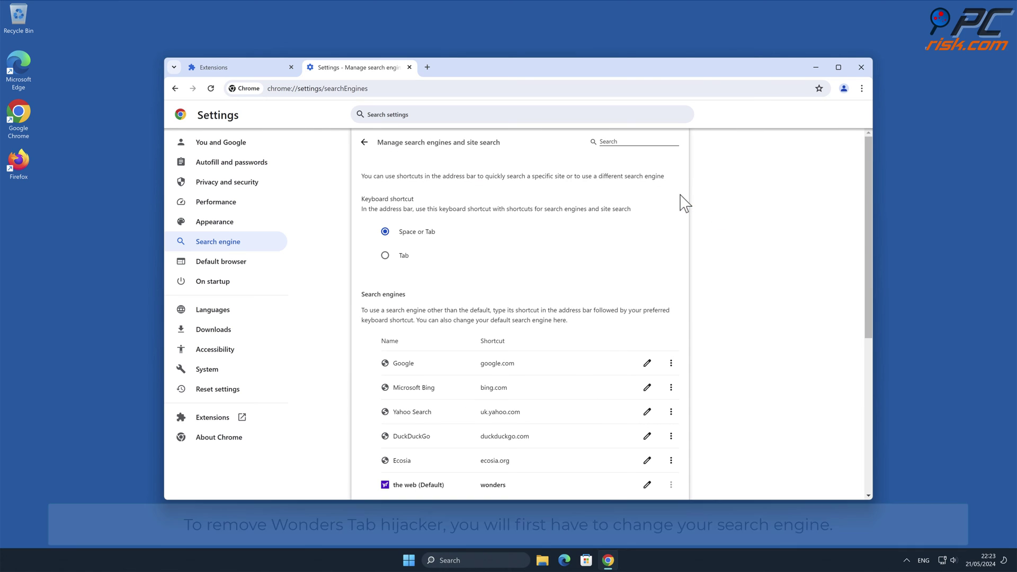
left_click_drag(869, 171, 872, 249)
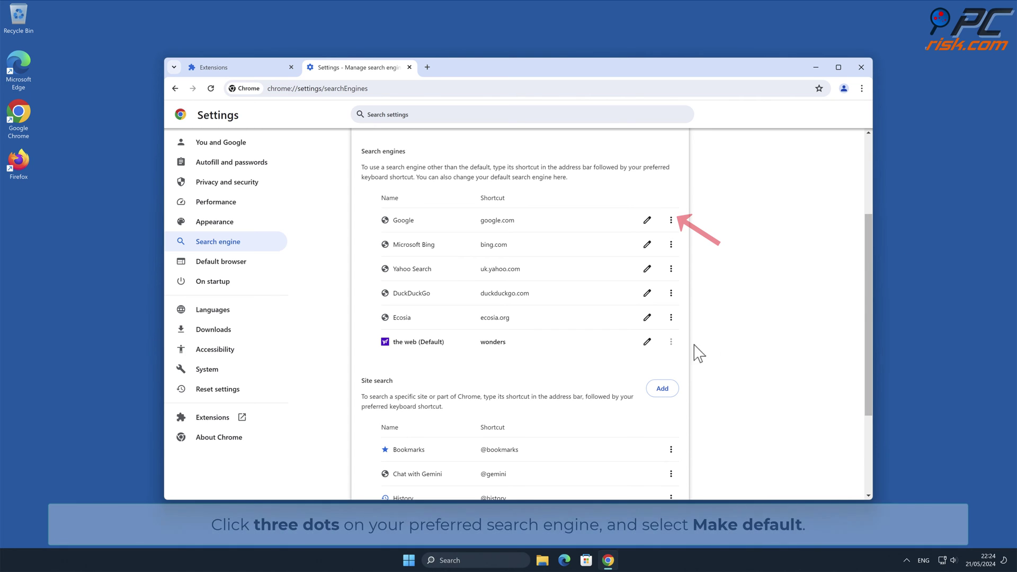
left_click(671, 220)
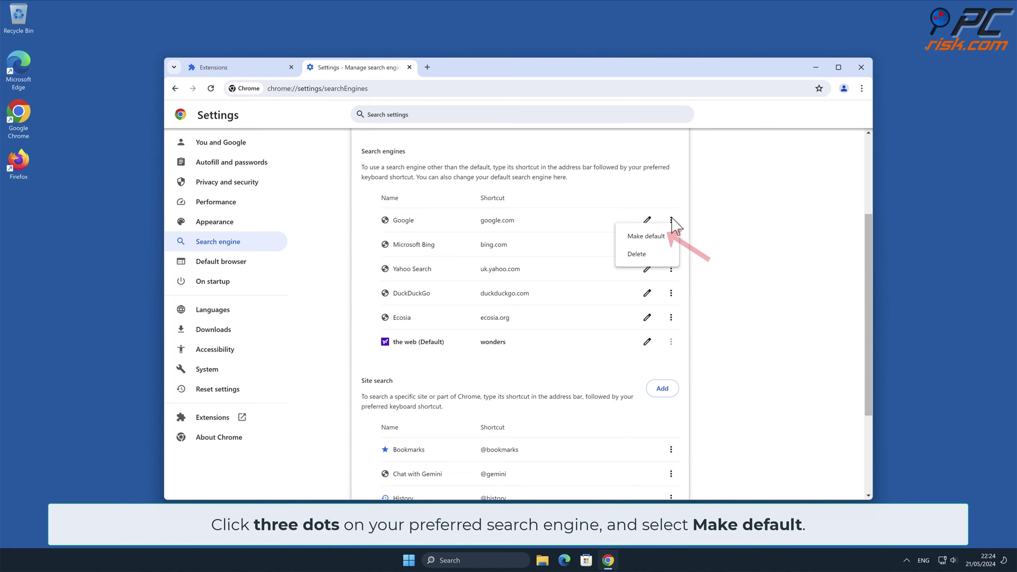
left_click(667, 237)
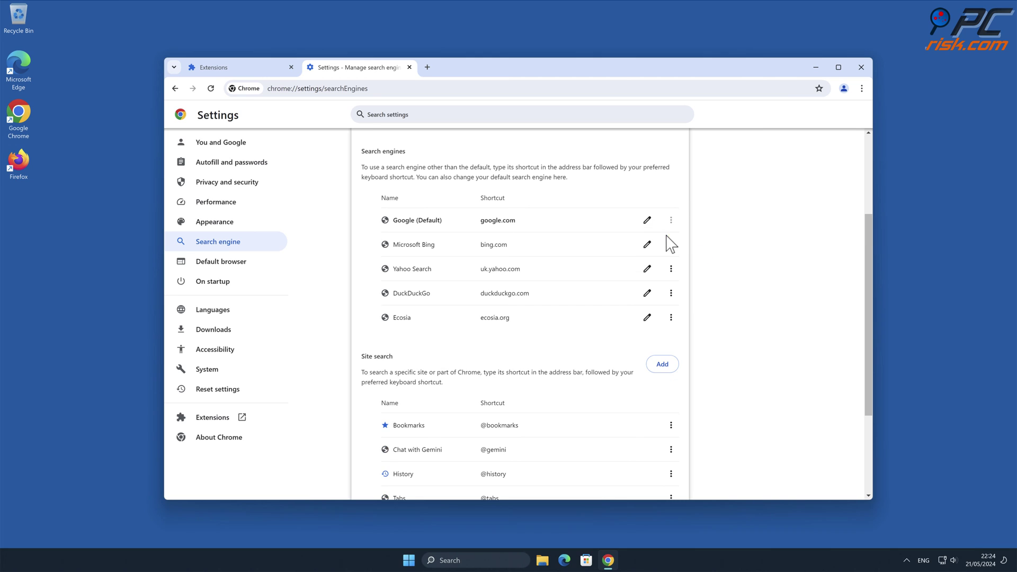
- Delete the wonders 'the web' site-search shortcut from Chrome's Site search settings
left_click_drag(867, 243, 870, 310)
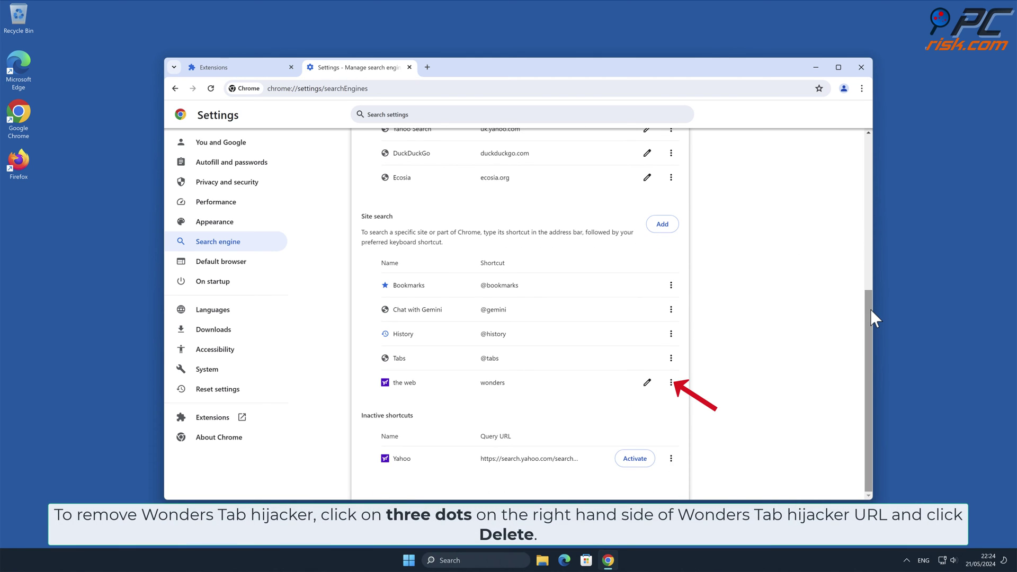
left_click(671, 383)
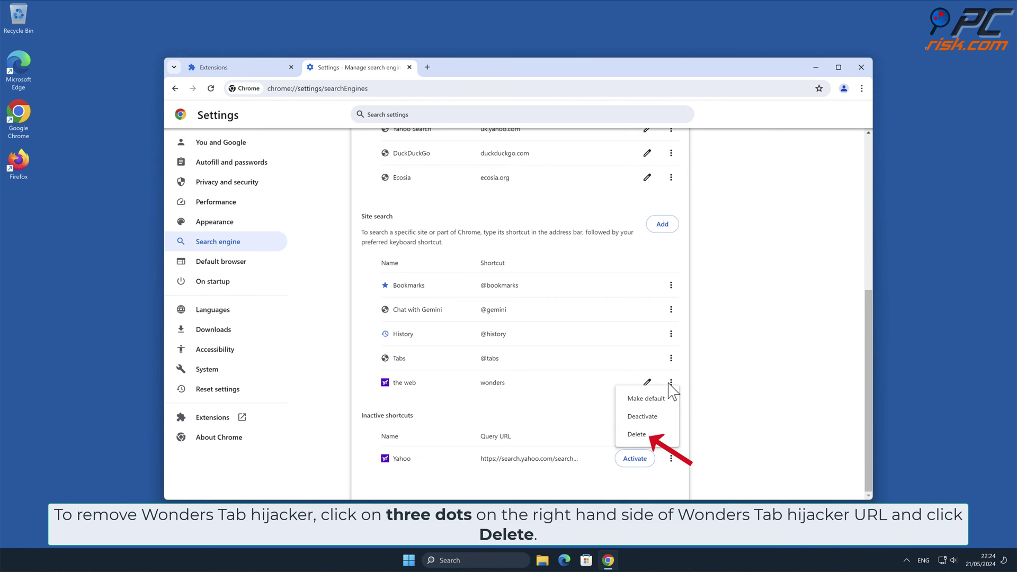
left_click(641, 434)
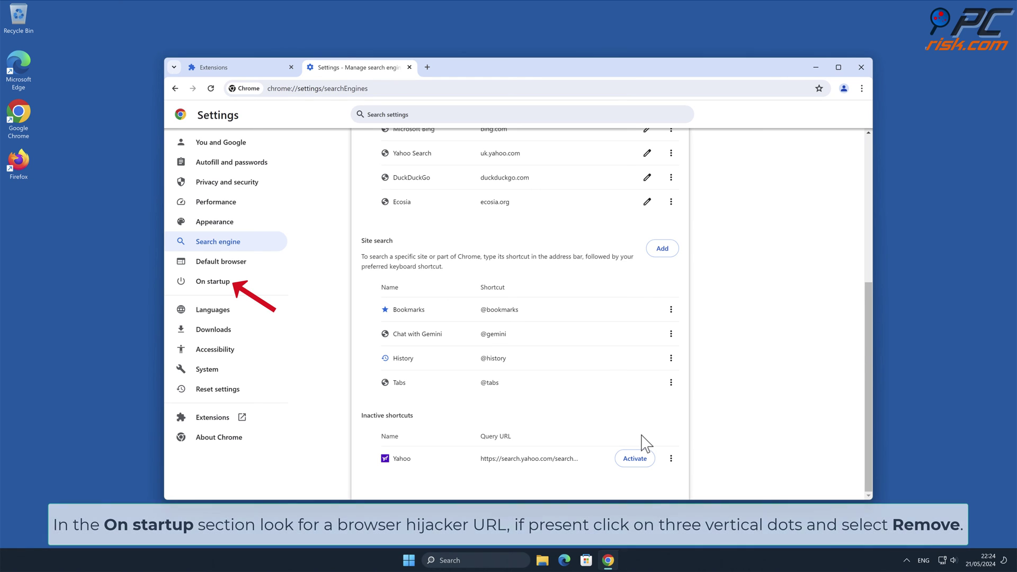
- Remove wonderstab.com from Chrome's startup pages and close Chrome
left_click(237, 288)
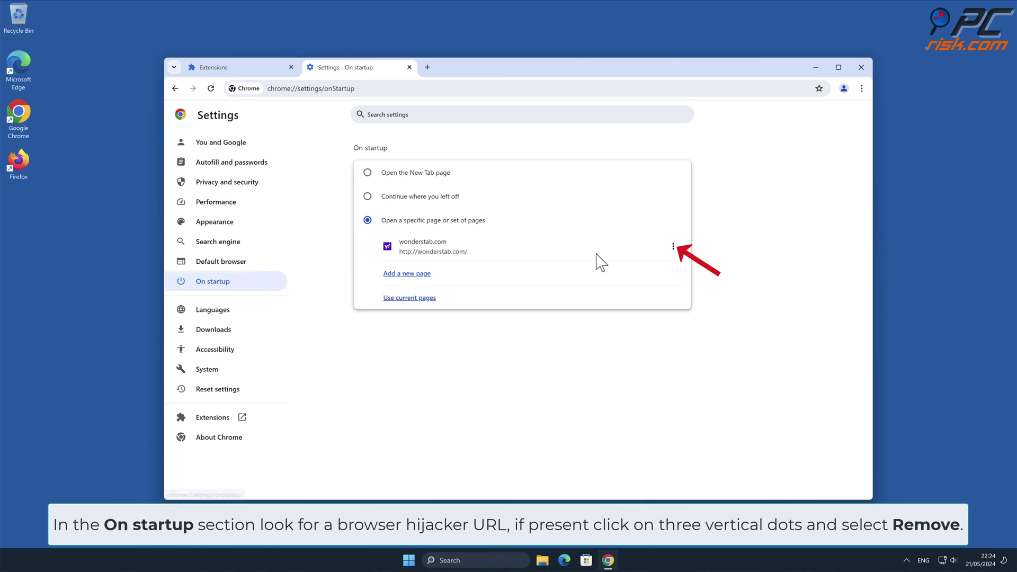
left_click(673, 247)
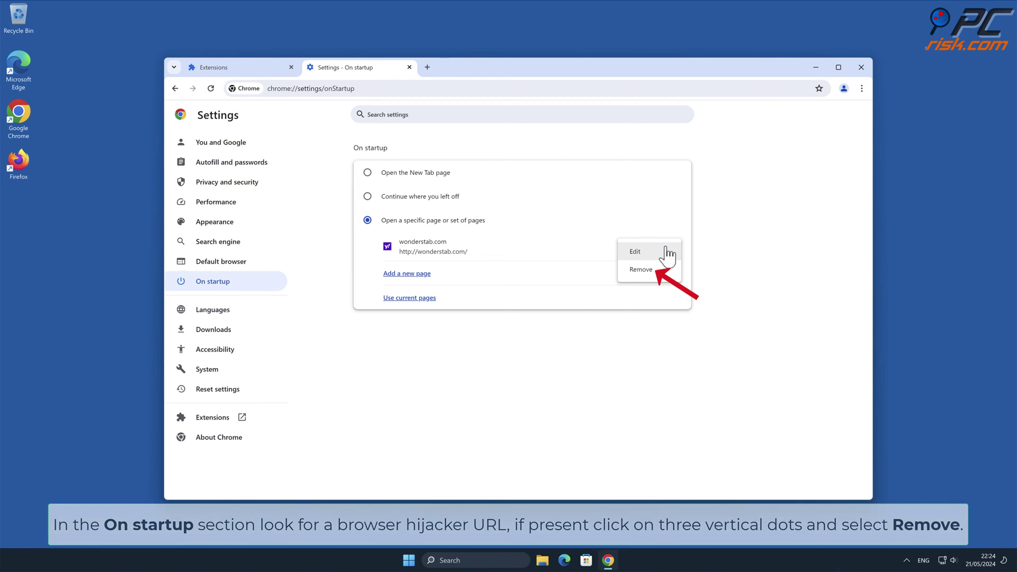
left_click(661, 273)
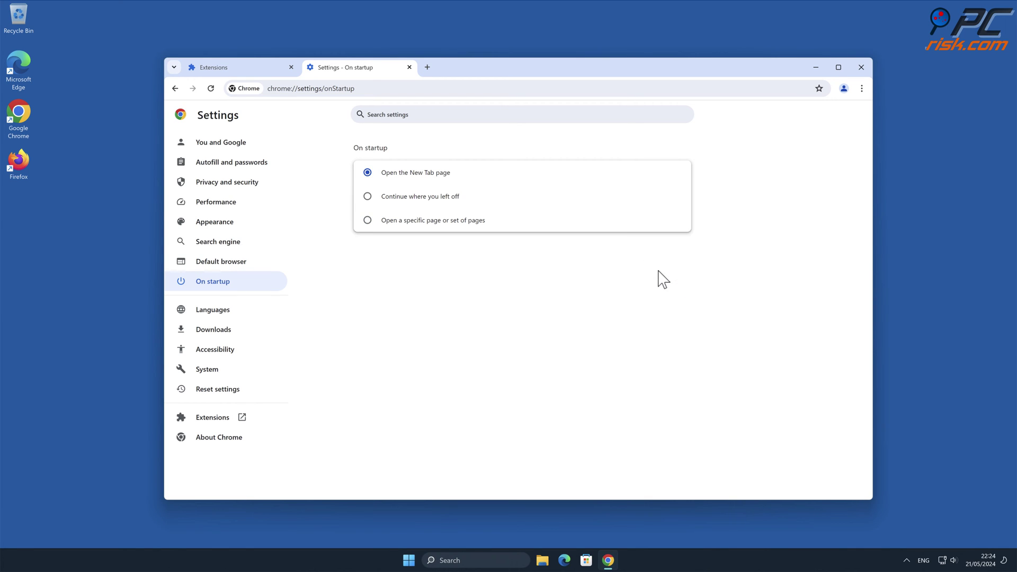
left_click(861, 67)
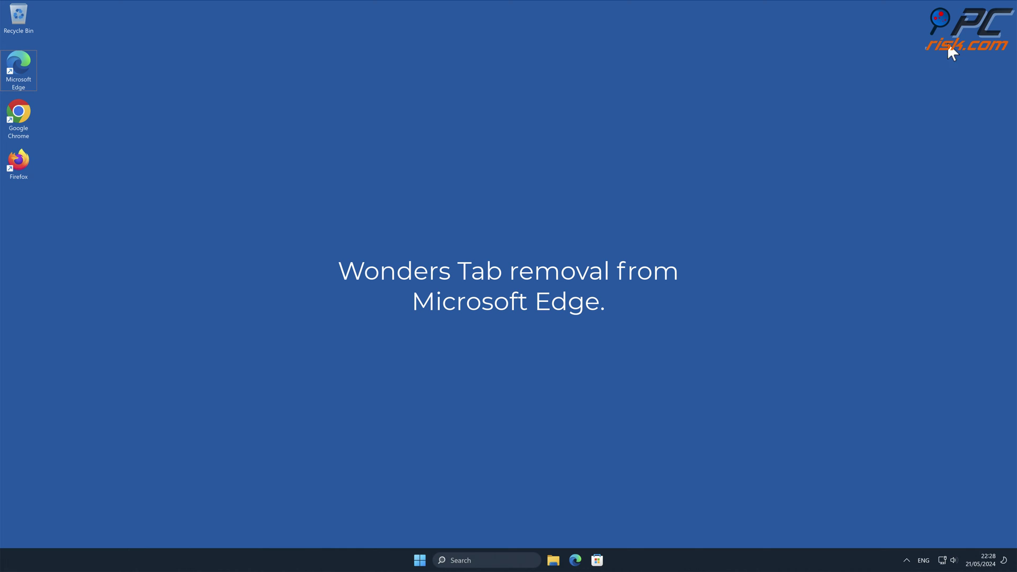
- Launch Edge and remove the Wonders Tab extension from its Manage extensions page
double_click(24, 69)
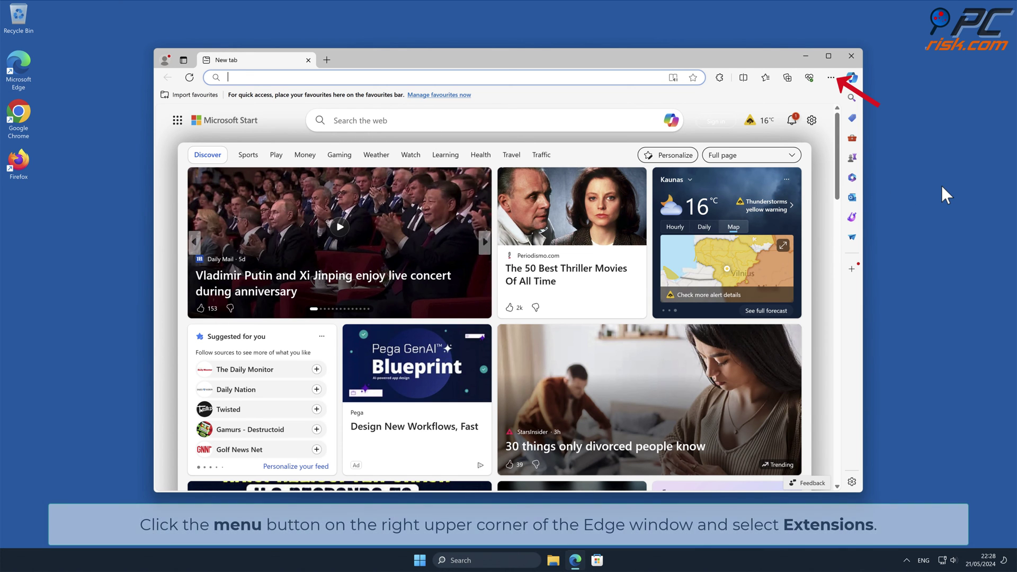
left_click(831, 78)
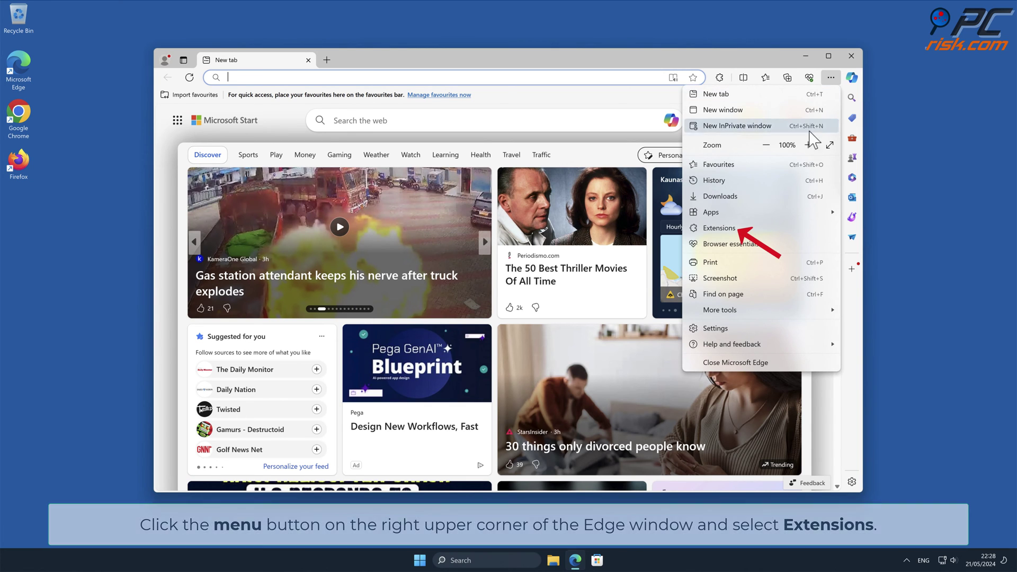
left_click(747, 229)
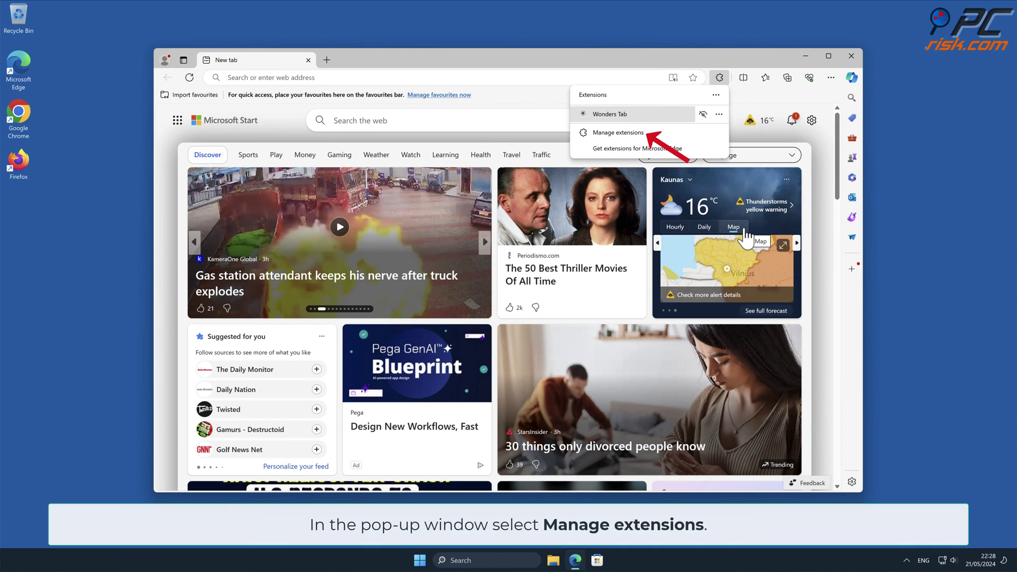
left_click(644, 133)
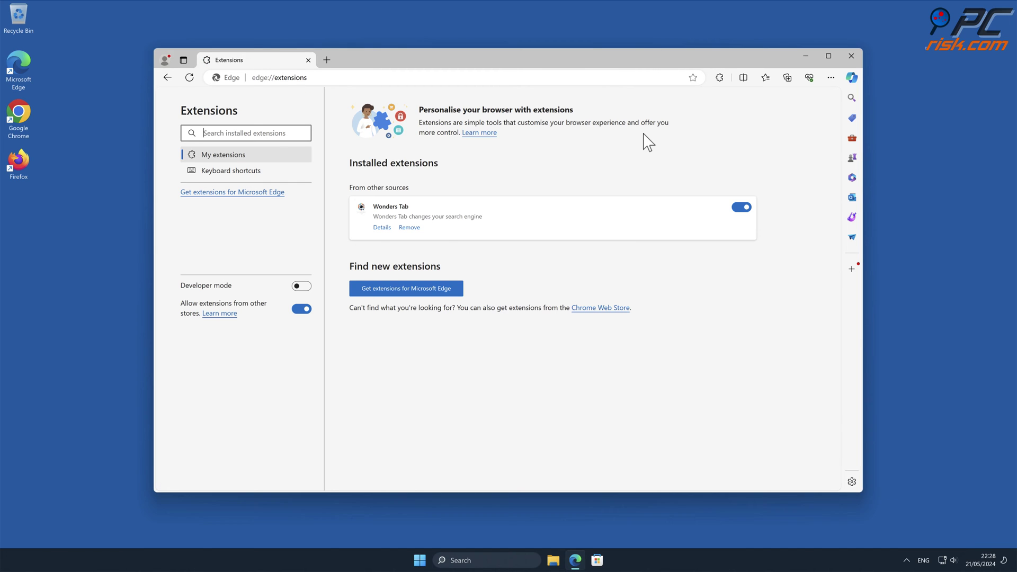
left_click(414, 229)
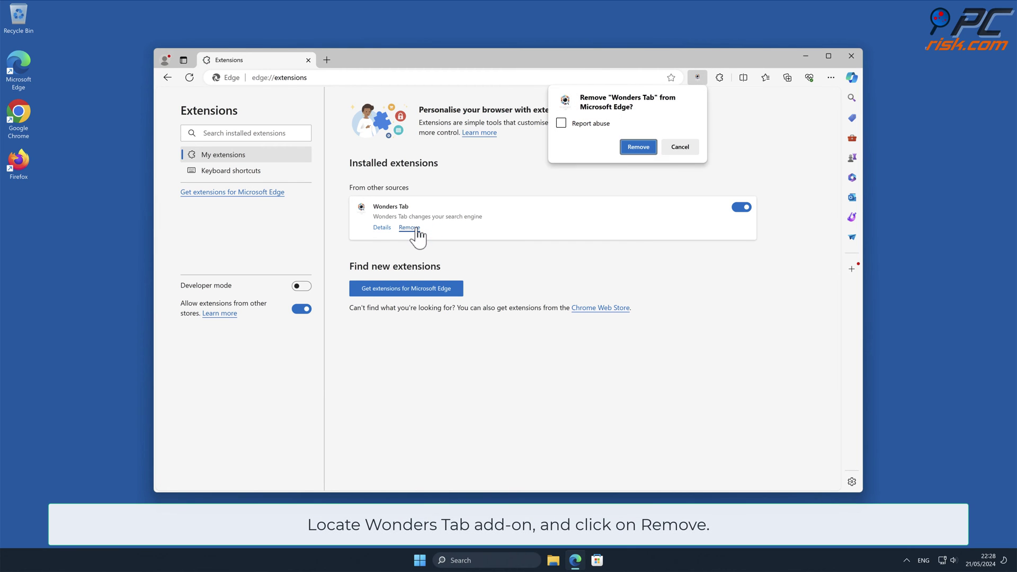
left_click(642, 148)
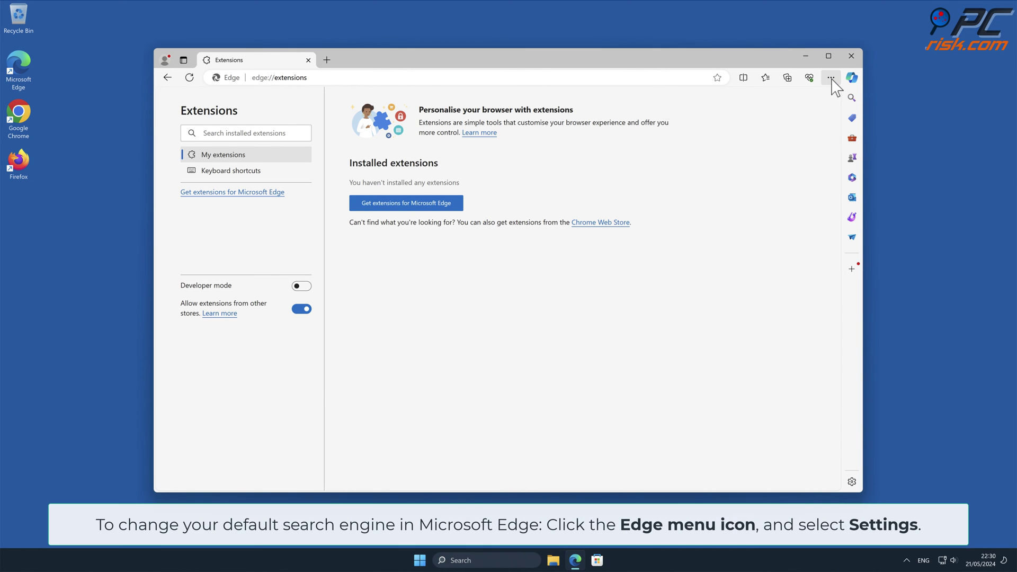
- Open Edge's Manage search engines page under Privacy, search, and services > Address bar and search
left_click(831, 77)
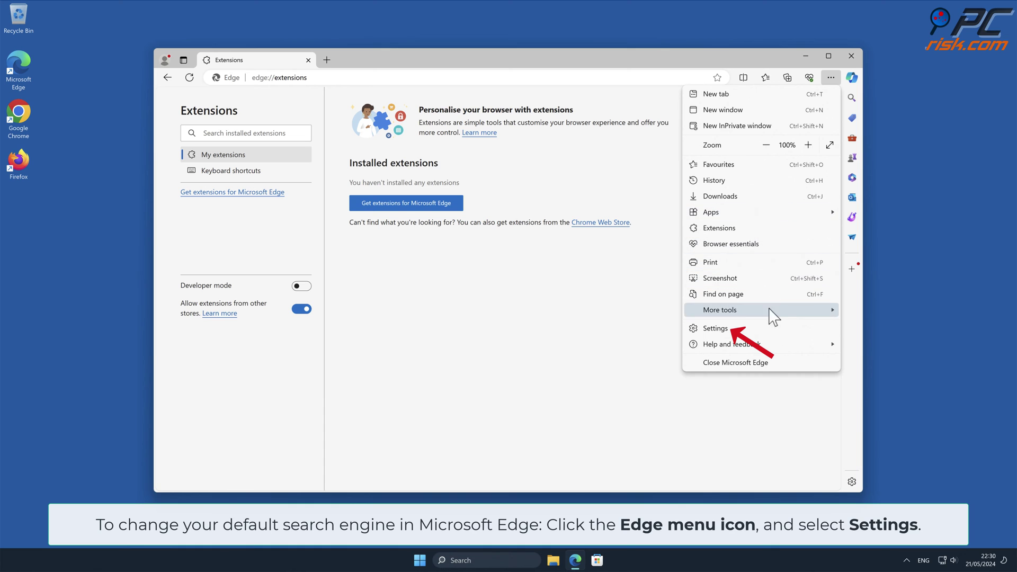
left_click(779, 331)
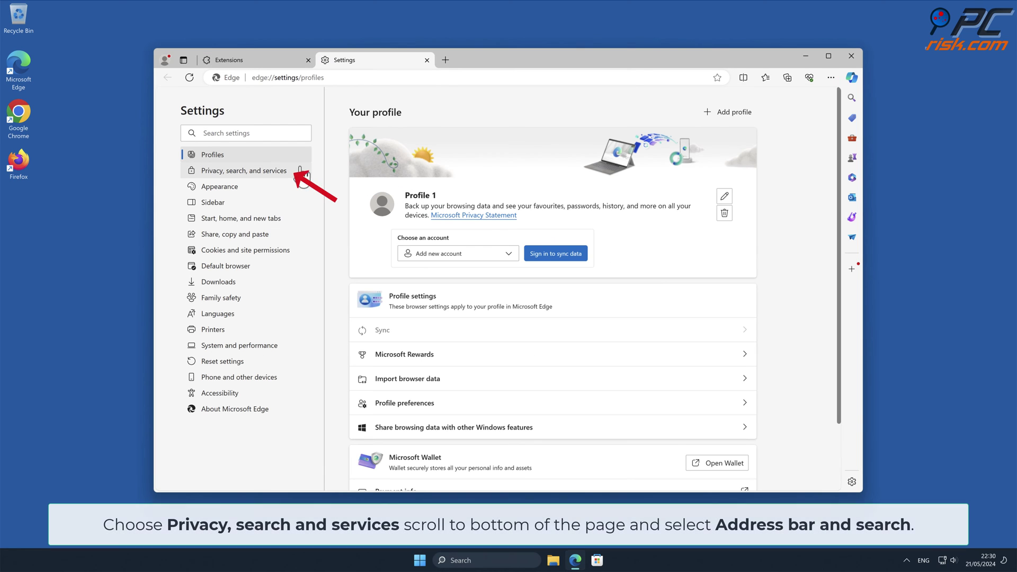
left_click_drag(264, 171, 281, 170)
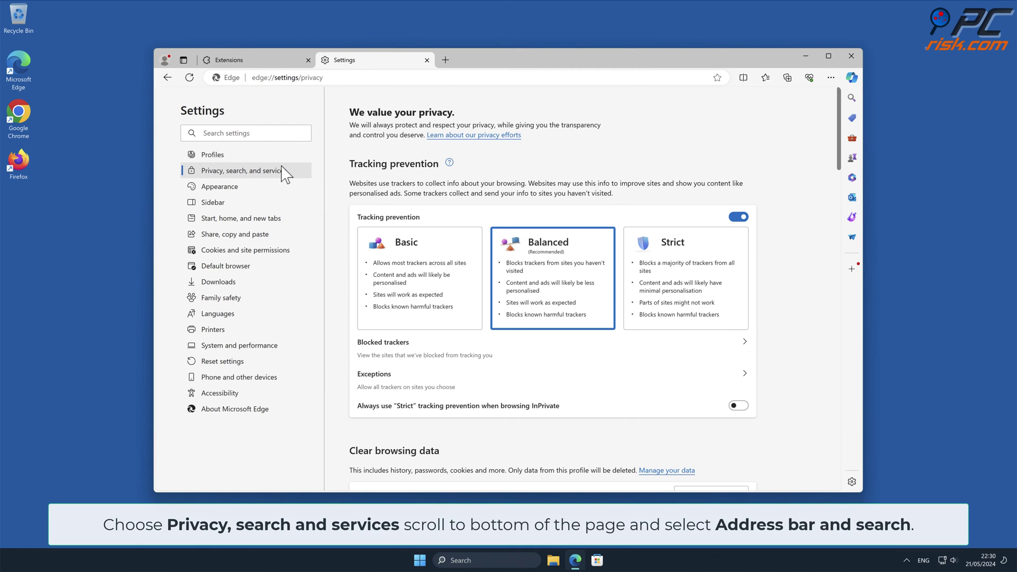
left_click_drag(839, 133, 842, 469)
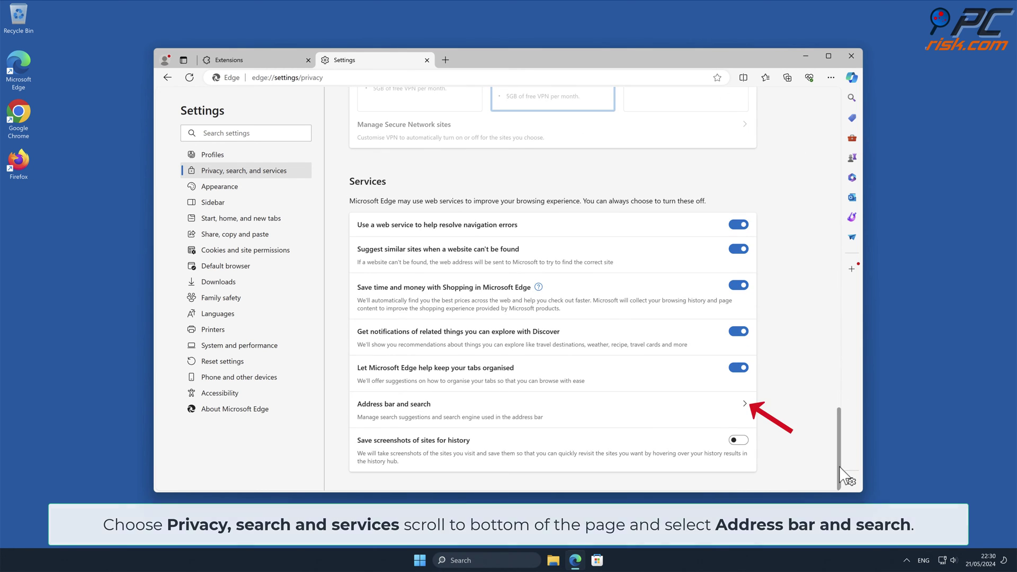
left_click(747, 416)
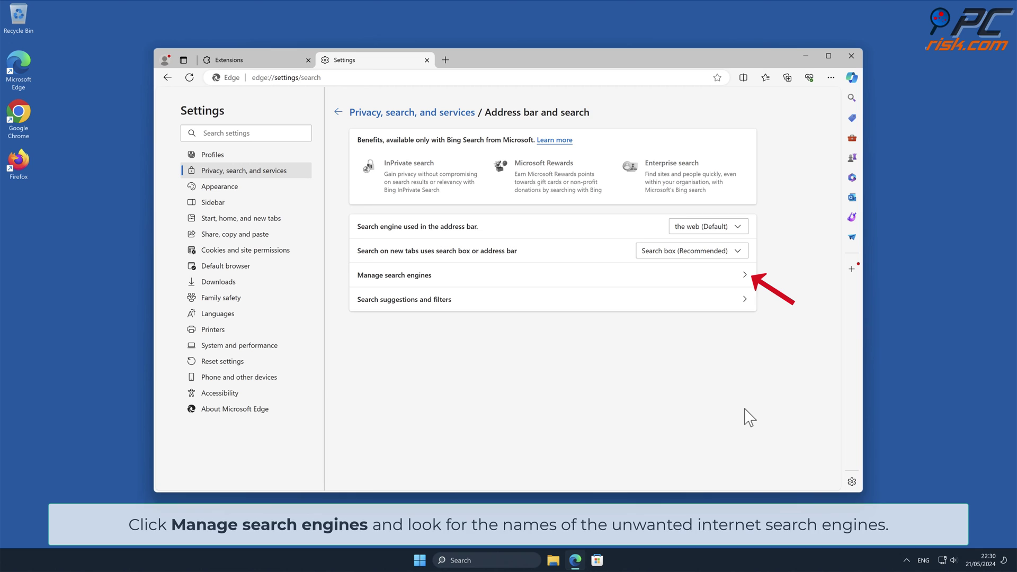
left_click(744, 281)
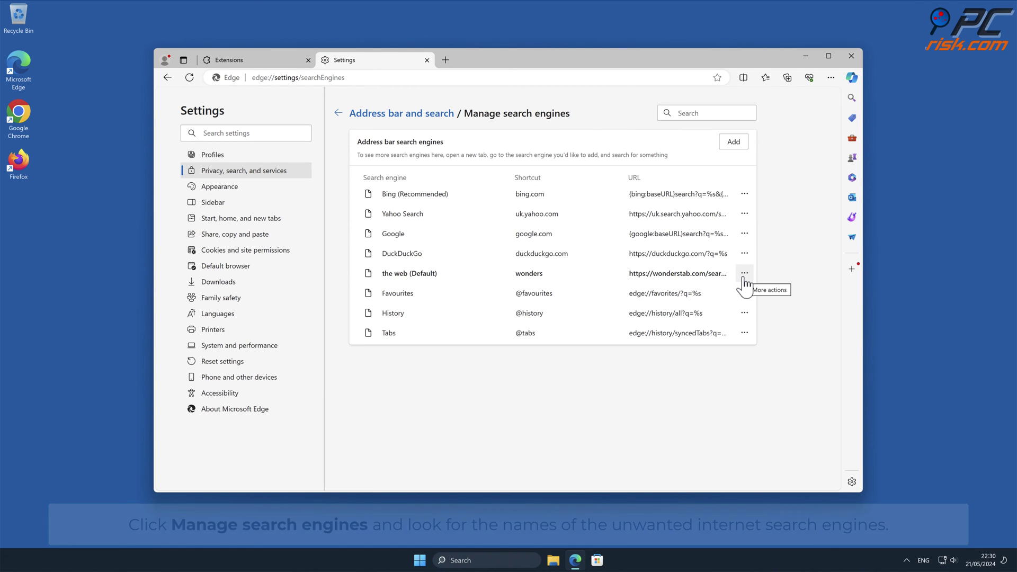
- Make Bing Edge's default search engine and remove the 'the web' engine
left_click(745, 274)
left_click(814, 286)
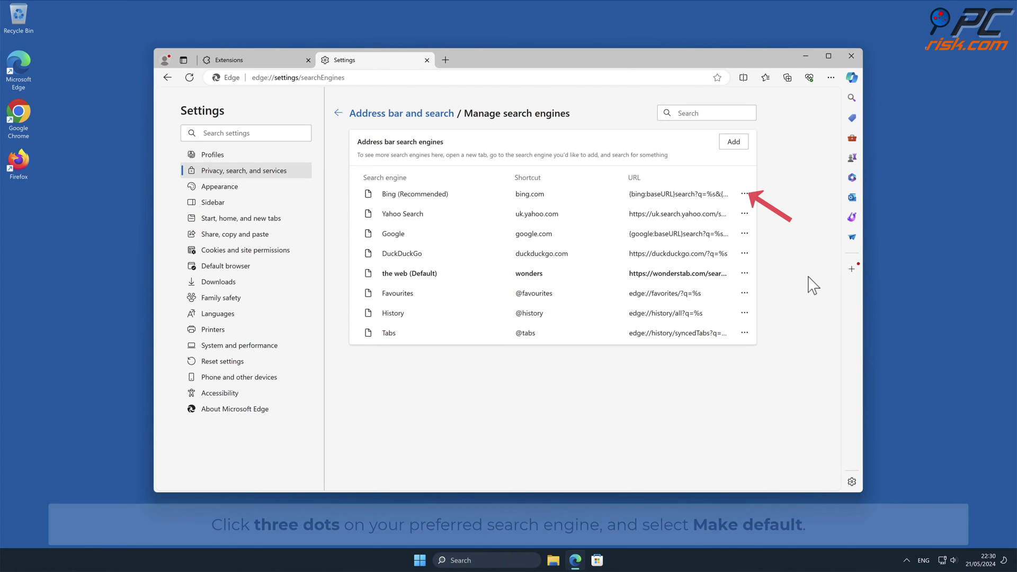
left_click(744, 194)
left_click(794, 195)
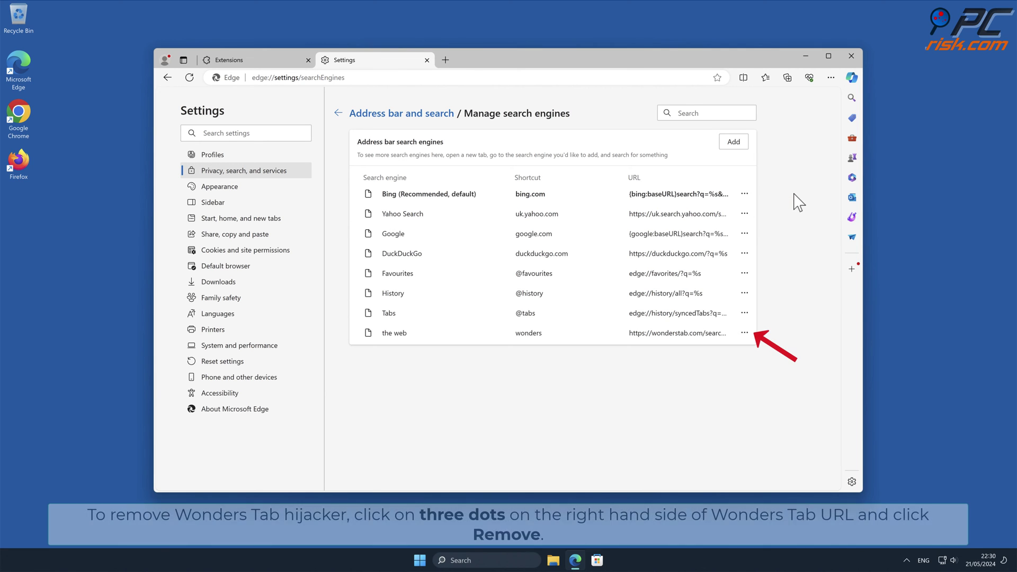
left_click(745, 333)
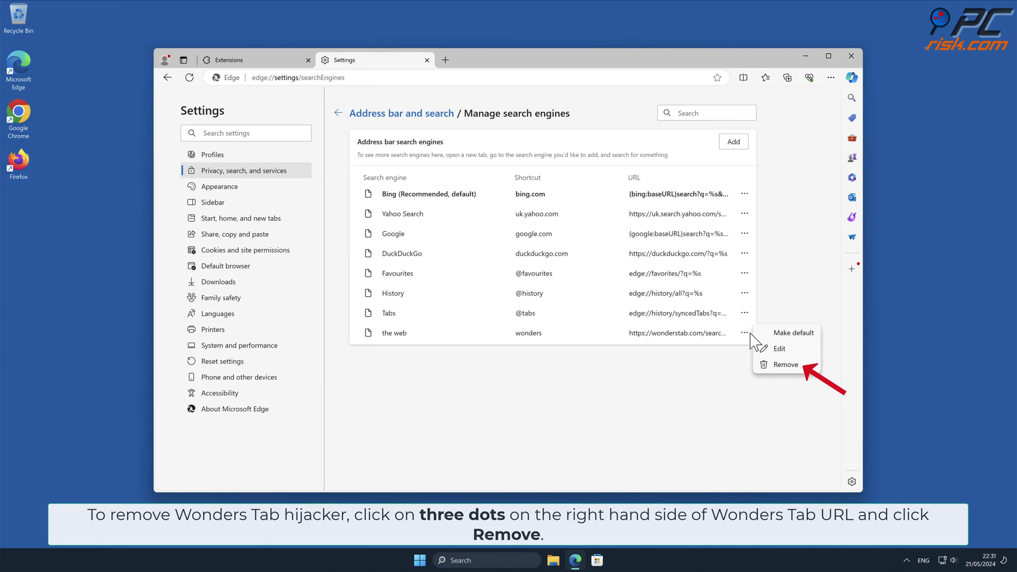
left_click(787, 365)
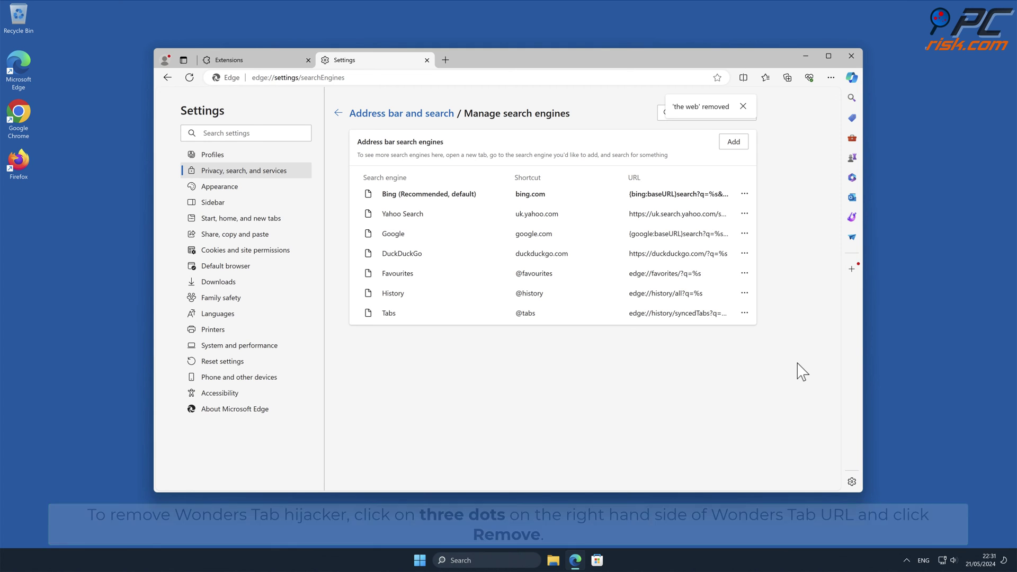
- Delete wonderstab.com from Edge's Start, home, and new tabs startup pages
left_click(286, 220)
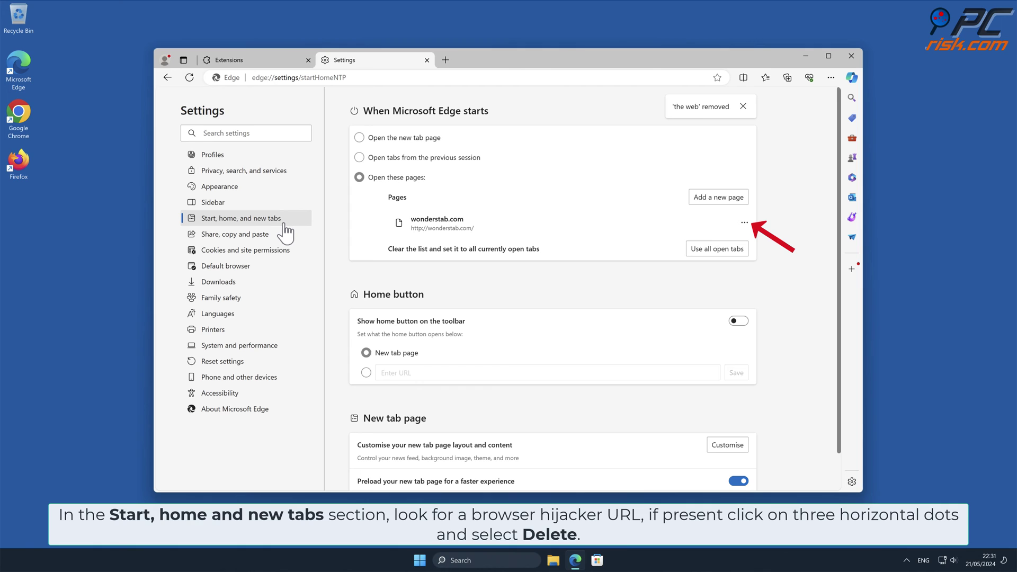
left_click(744, 223)
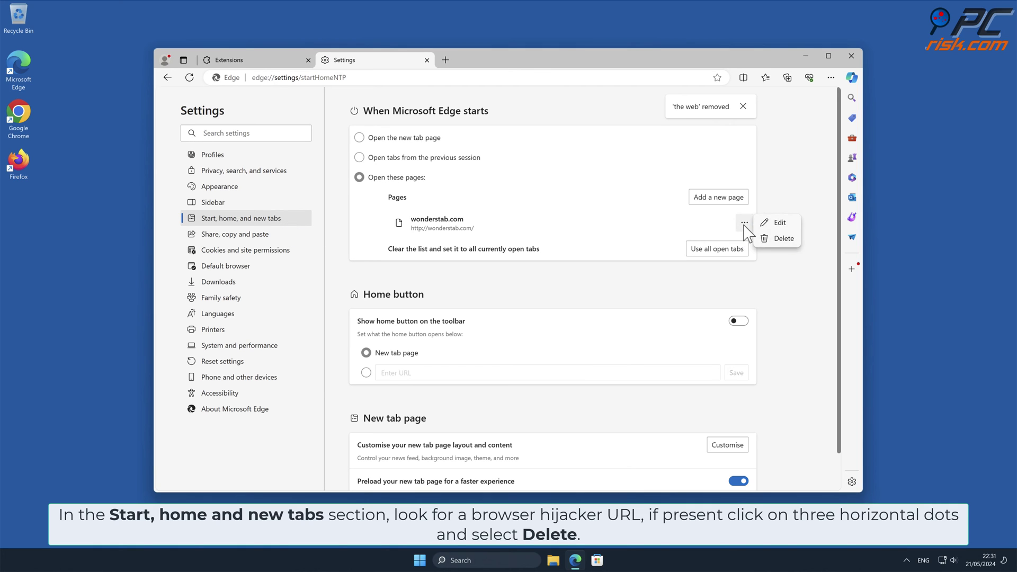
left_click(783, 240)
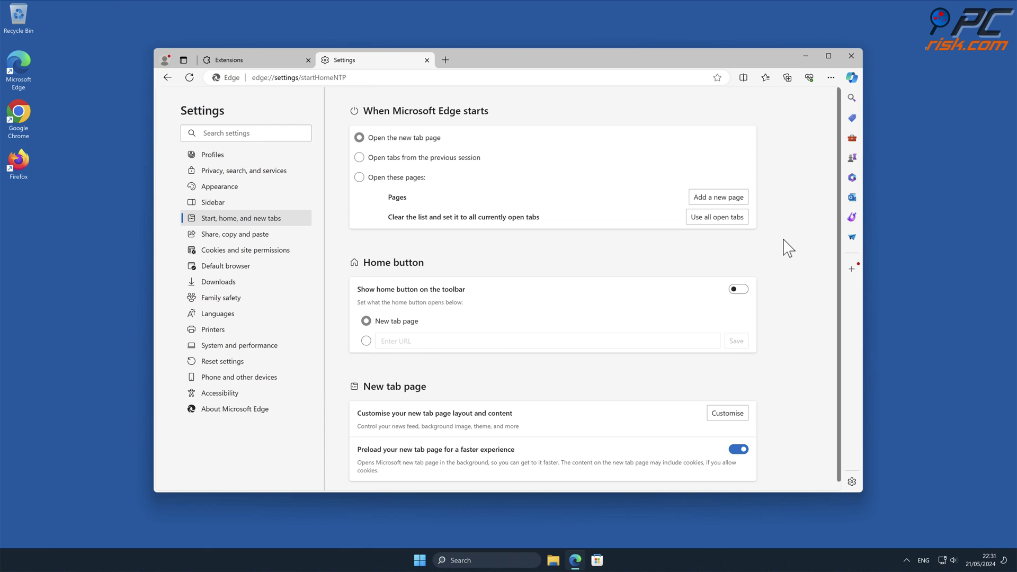
- Close Edge, then try uninstalling the Top Results extension in Safari's Extensions preferences
left_click(853, 55)
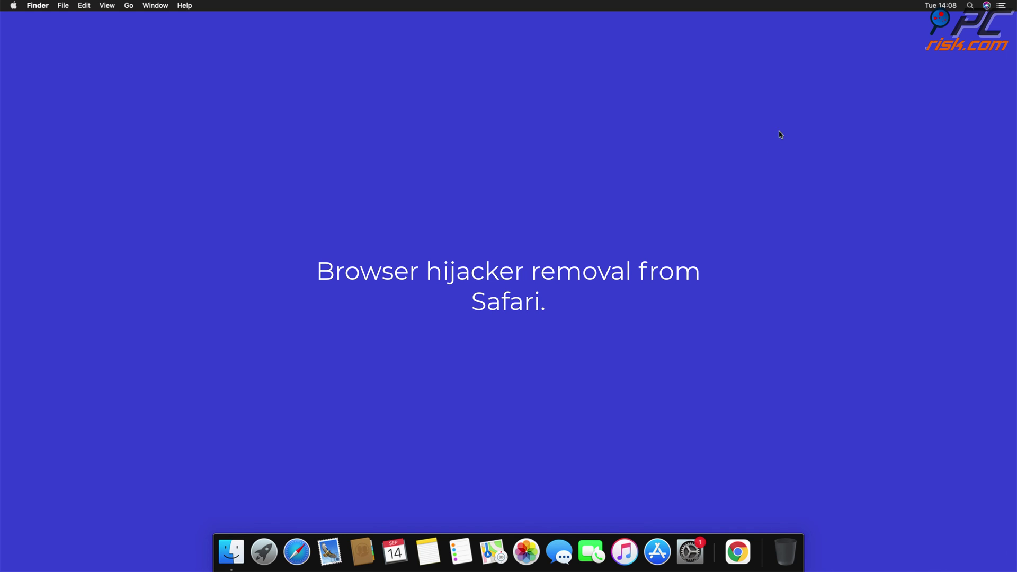
left_click(298, 549)
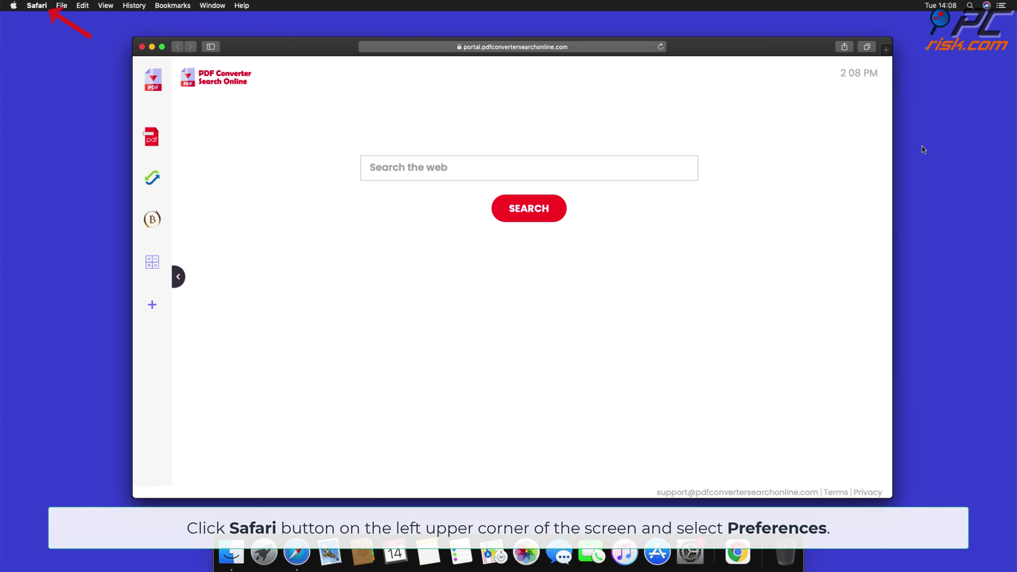
left_click(37, 6)
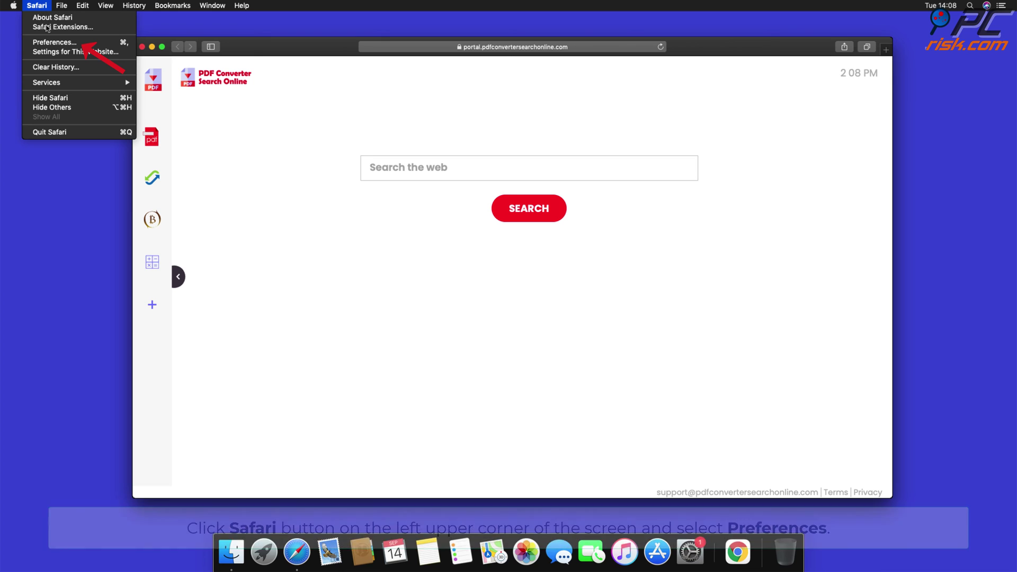
left_click(55, 42)
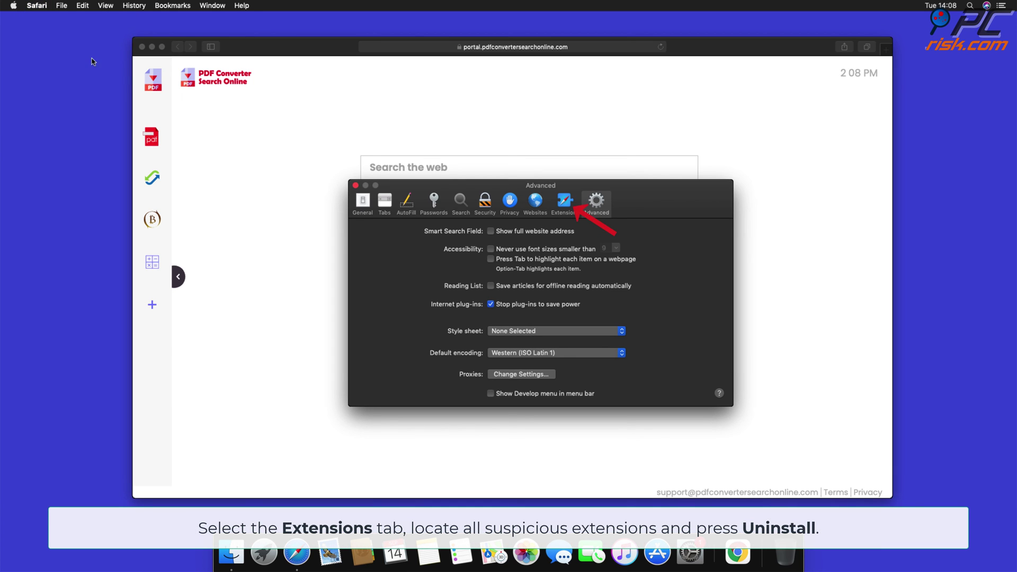
left_click(558, 211)
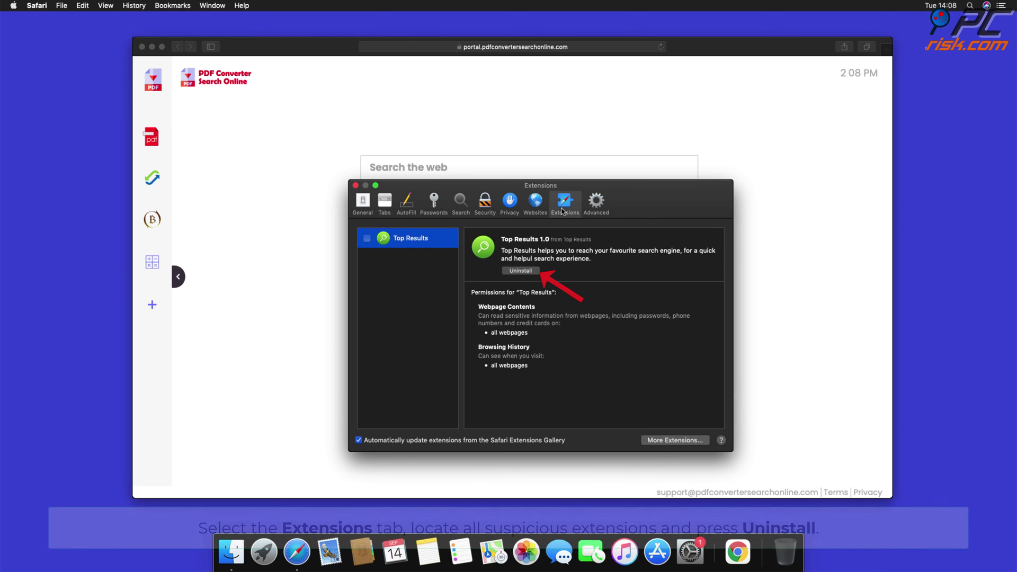
left_click(521, 271)
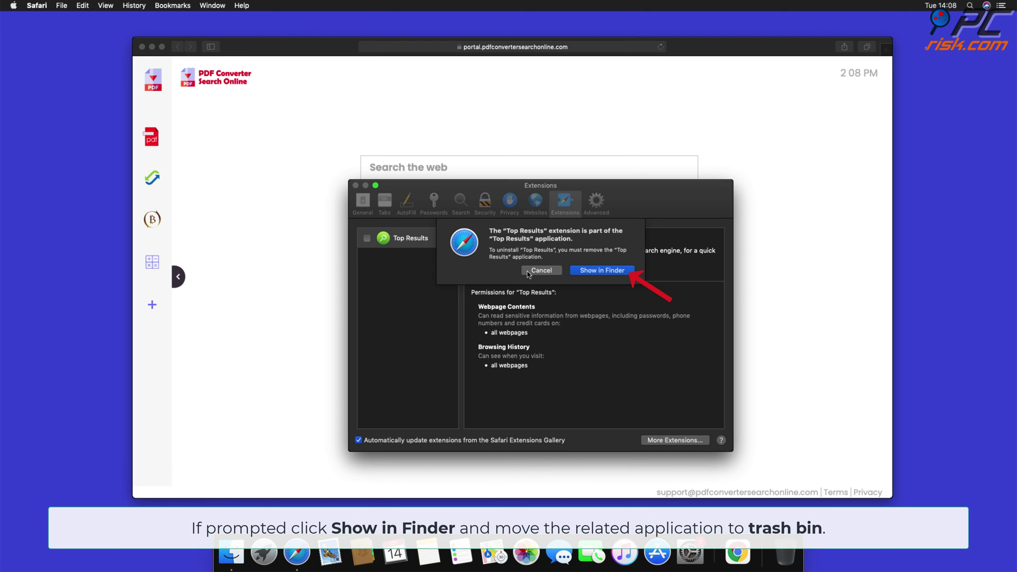
- Move the Top Results app from Applications to the Trash and close the Finder window
left_click(603, 271)
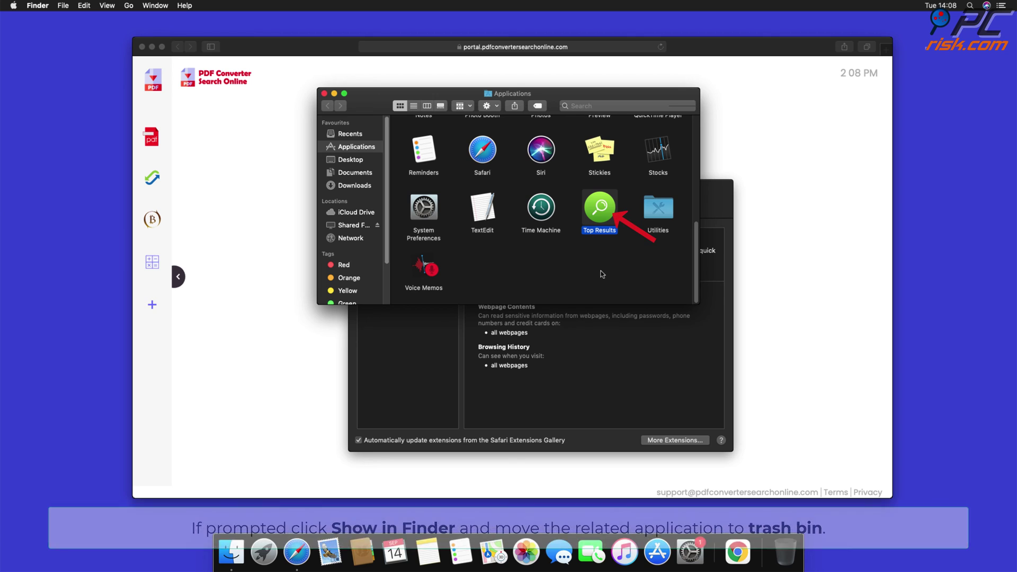
left_click_drag(599, 208, 790, 555)
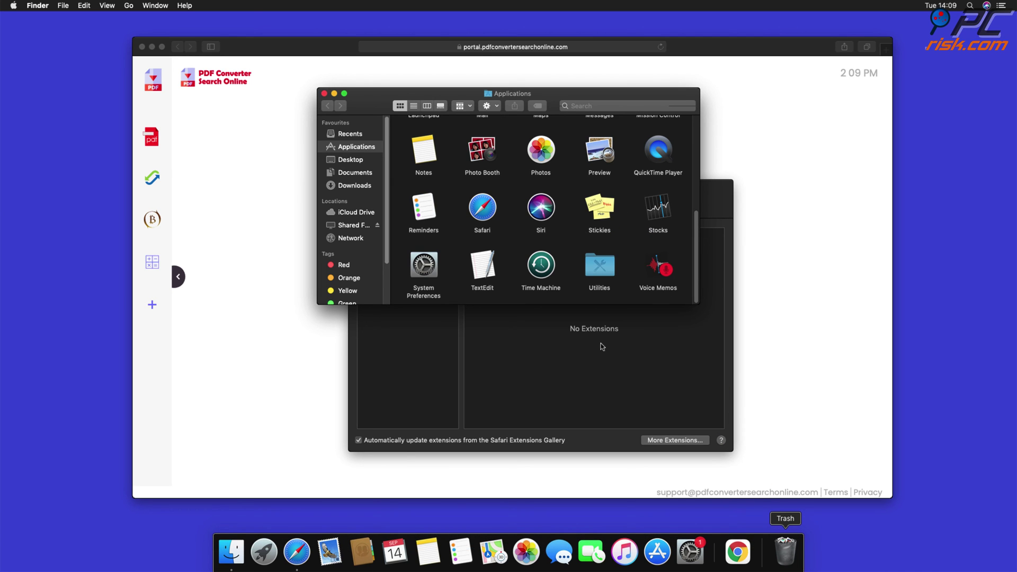
left_click(324, 93)
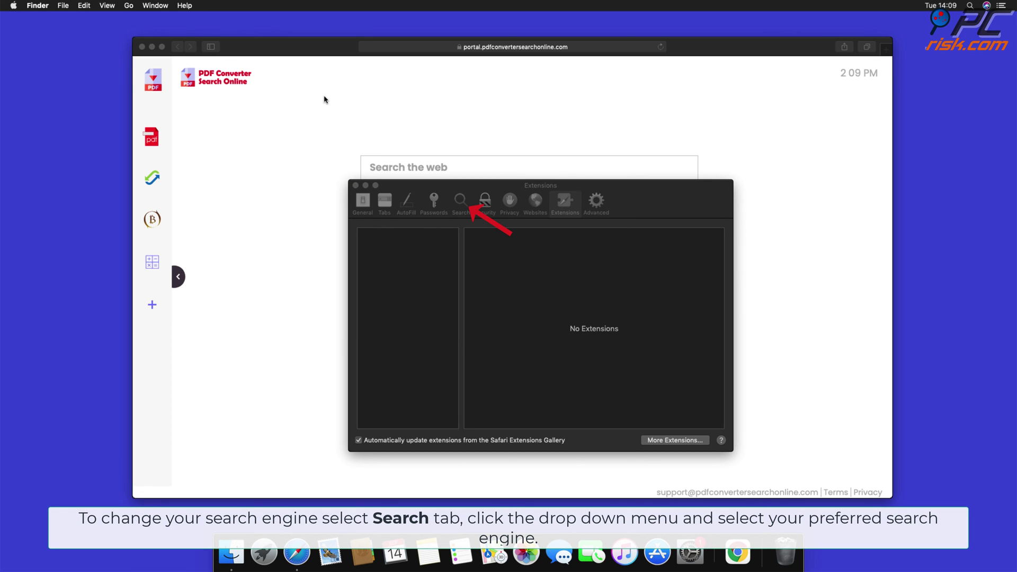
- Switch Safari's search engine from Bing to Google in the Search preferences
left_click(460, 204)
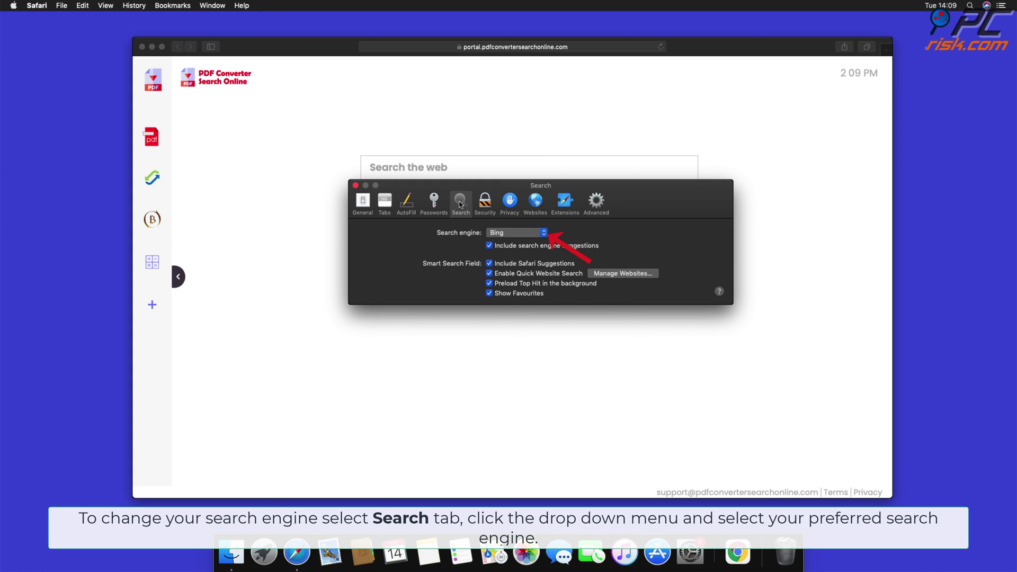
left_click(544, 234)
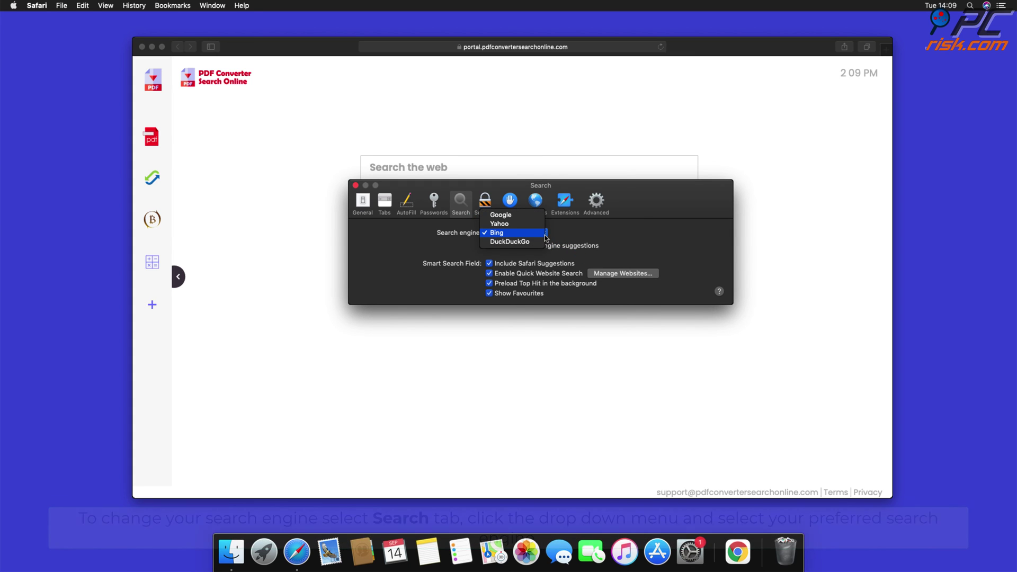
left_click(510, 216)
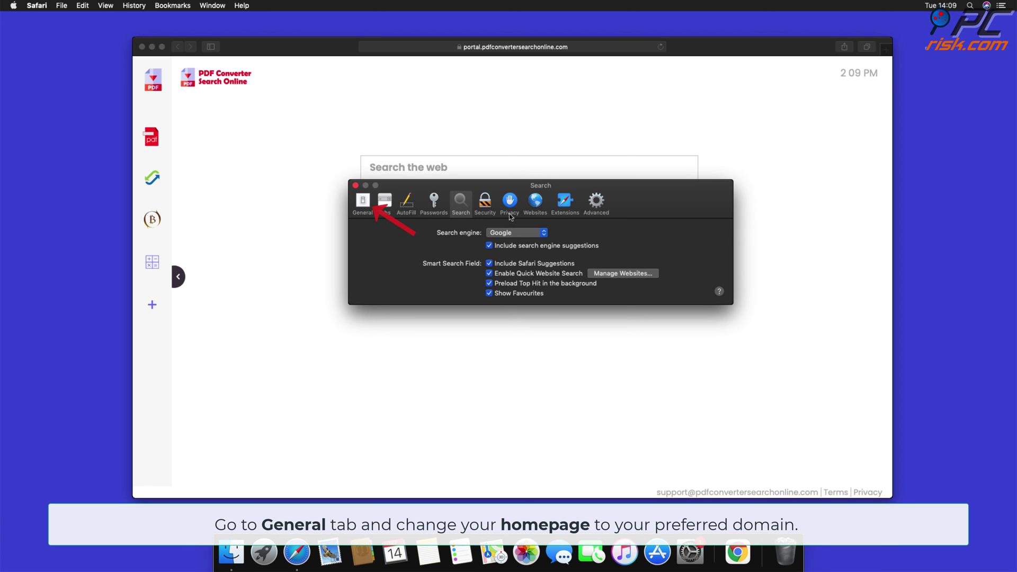
left_click(364, 202)
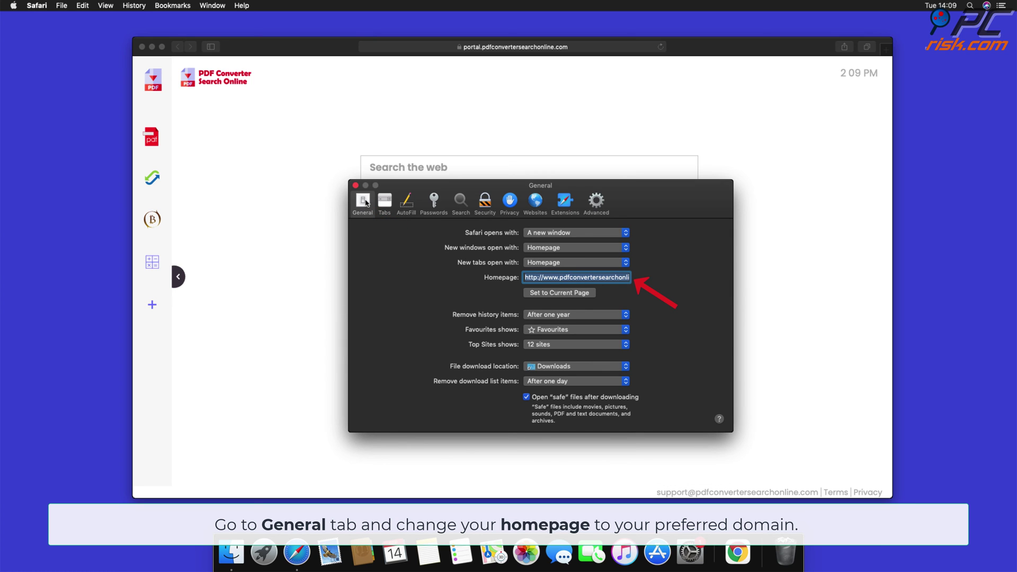
left_click(538, 278)
left_click_drag(526, 278, 700, 291)
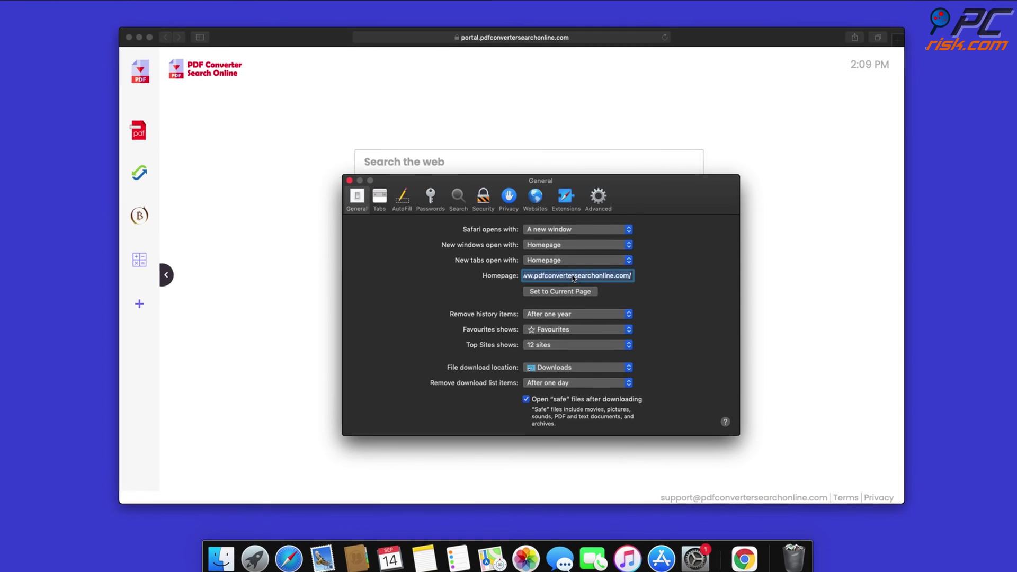
key("BackSpace")
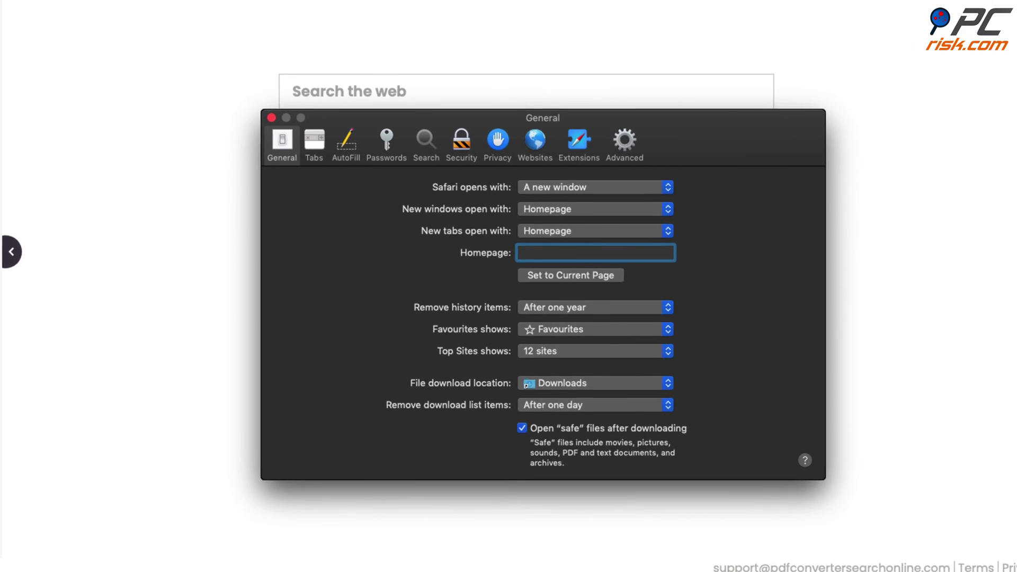
type("www.google.com")
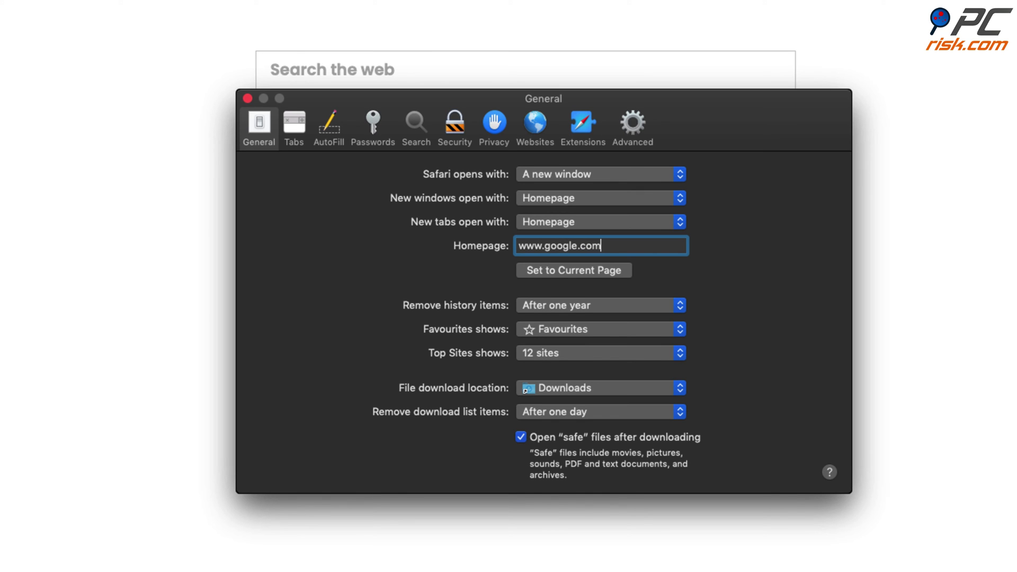
key("Return")
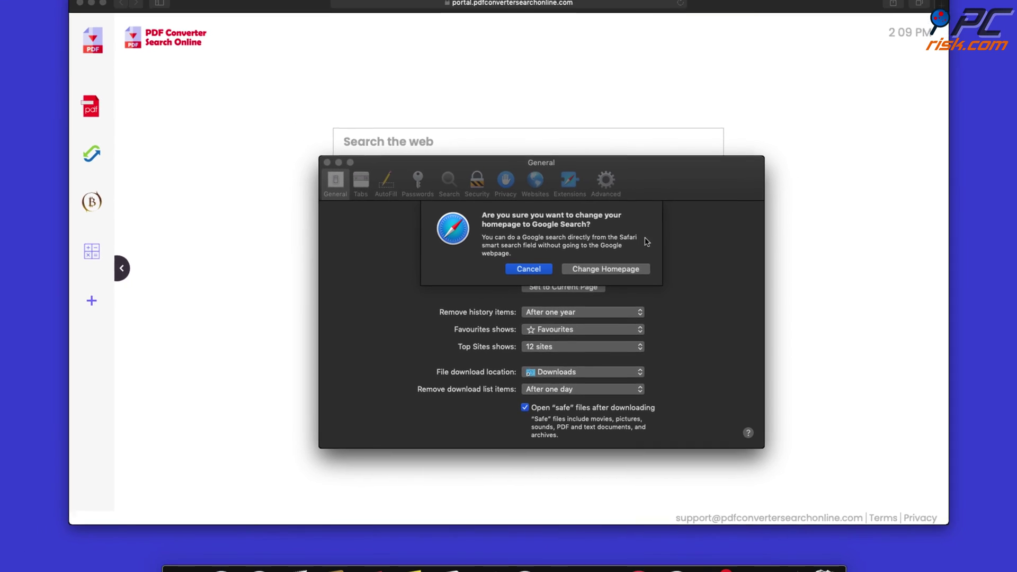
left_click(625, 268)
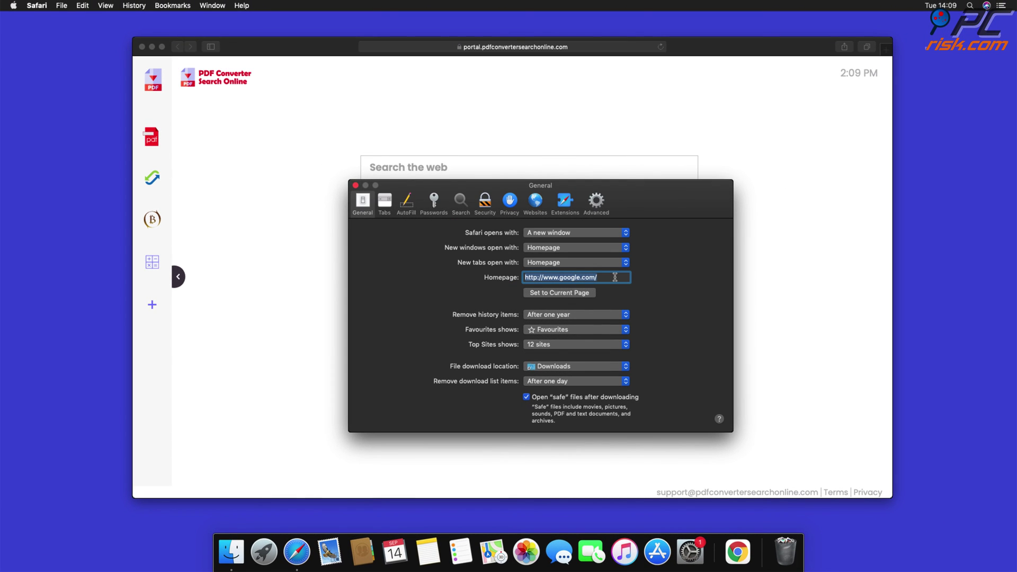
- Close Safari's Preferences window and then the Safari browser window
left_click(356, 186)
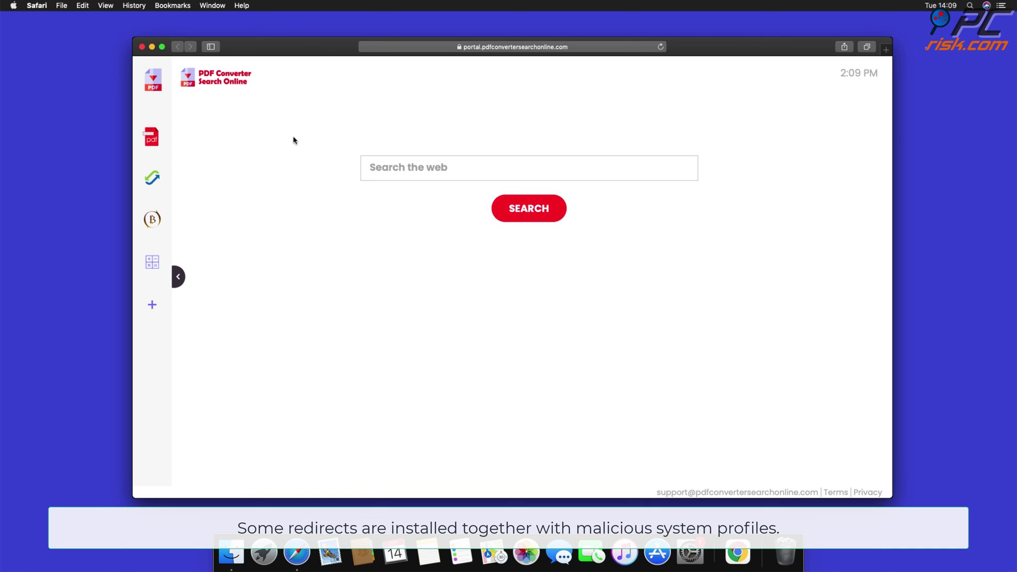
left_click(141, 46)
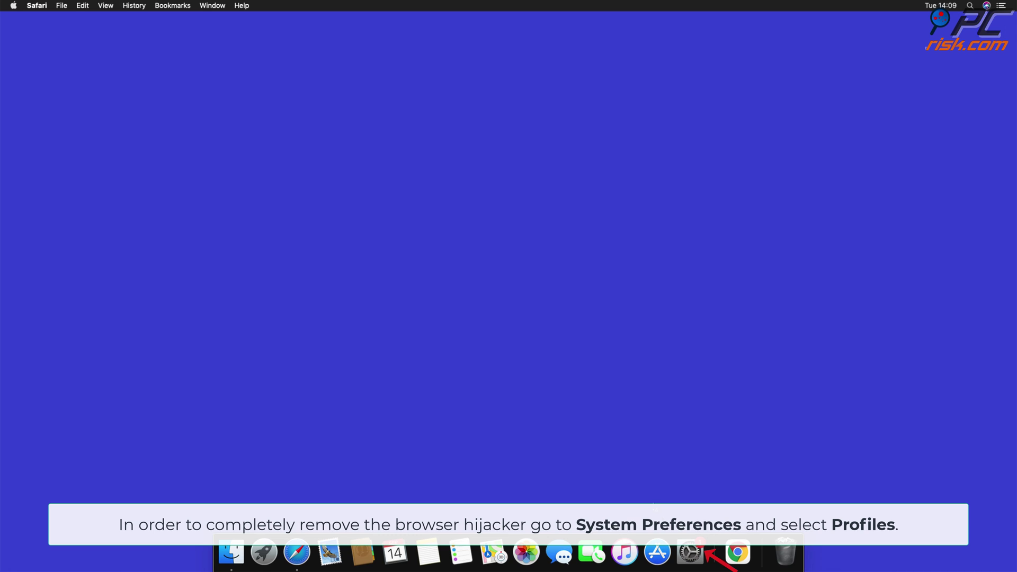
- Remove the user and device TEST PROFILE configuration profiles in System Preferences, then close it
left_click(688, 553)
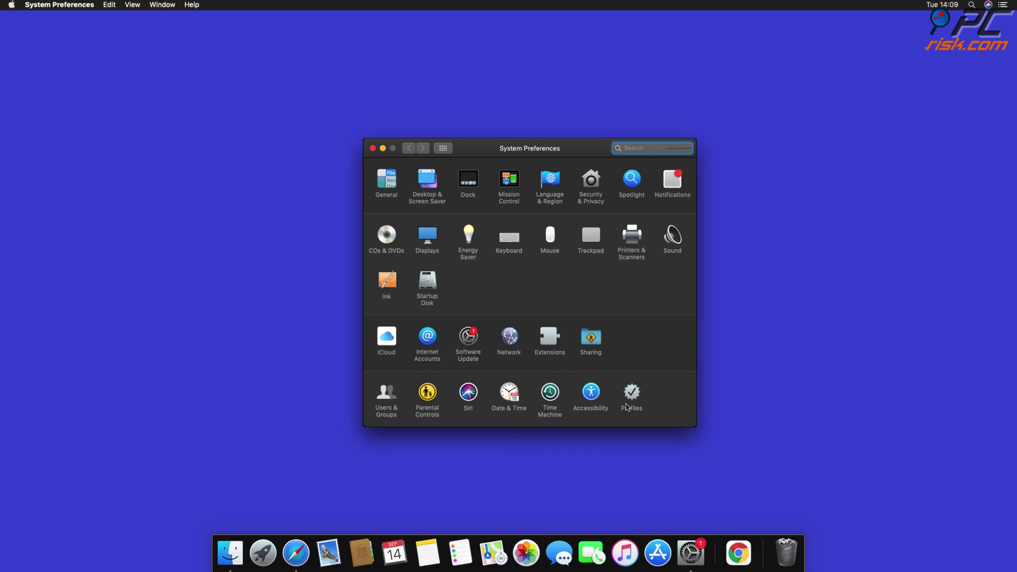
left_click(628, 405)
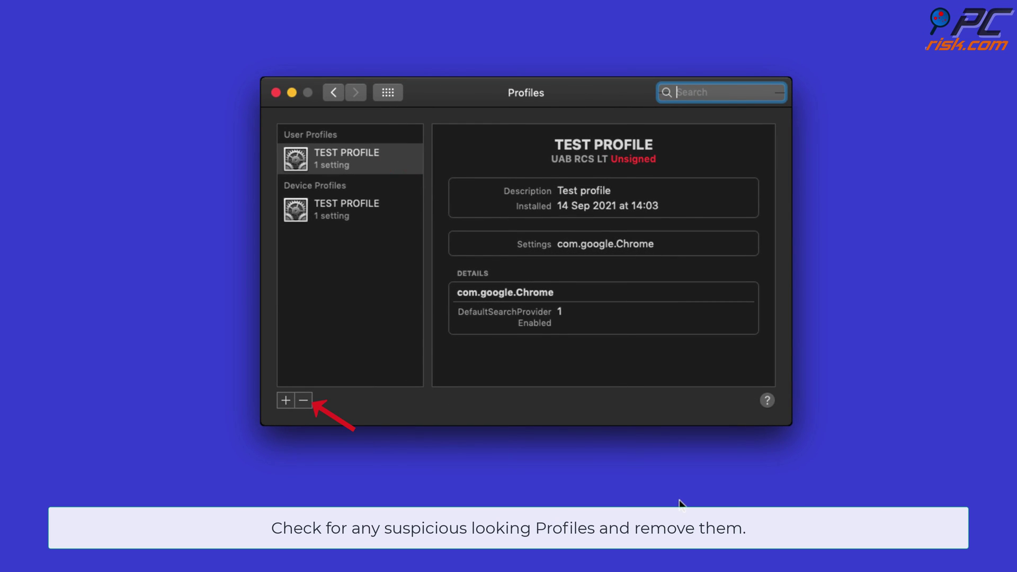
left_click(303, 402)
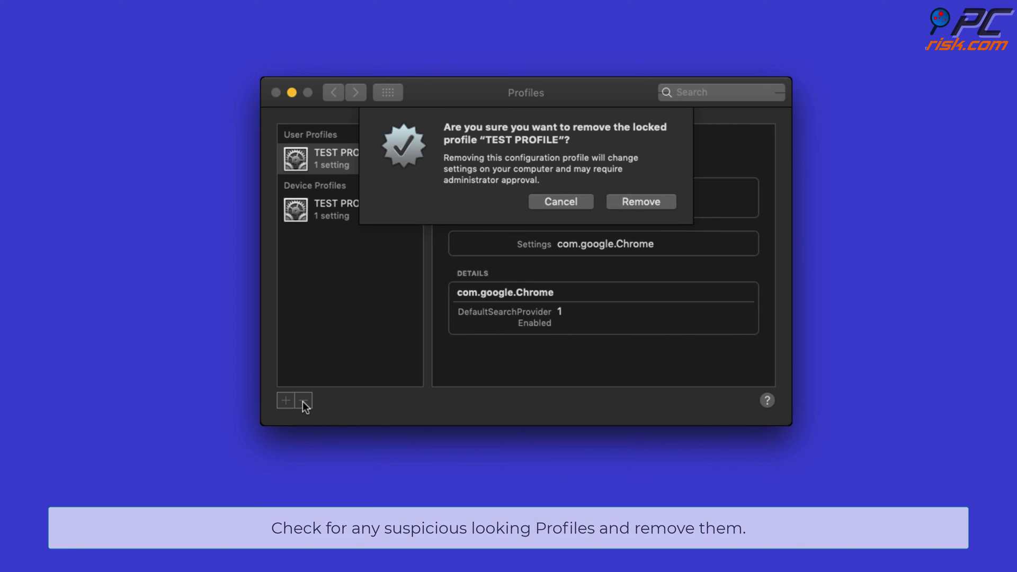
left_click(651, 207)
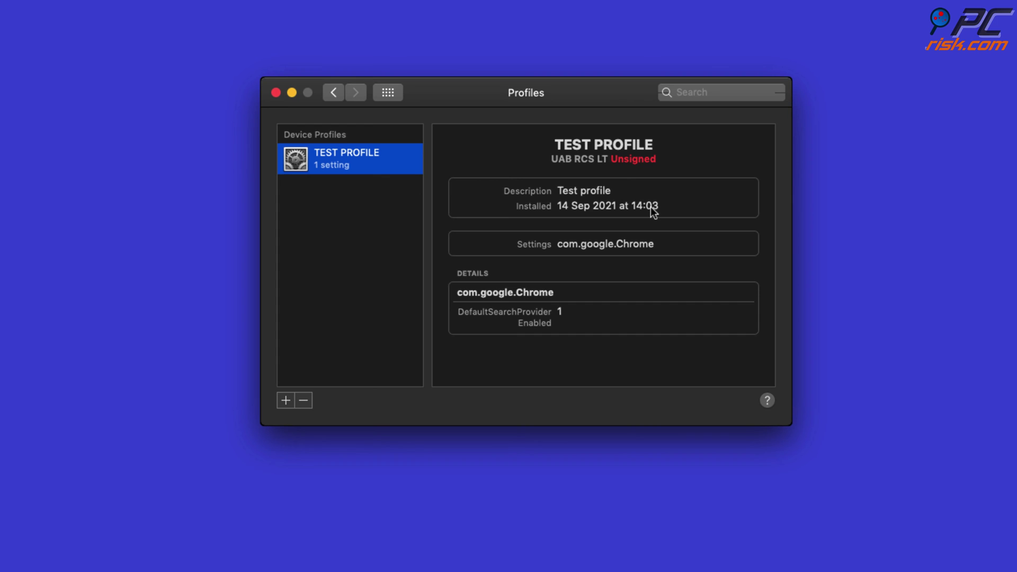
left_click(310, 401)
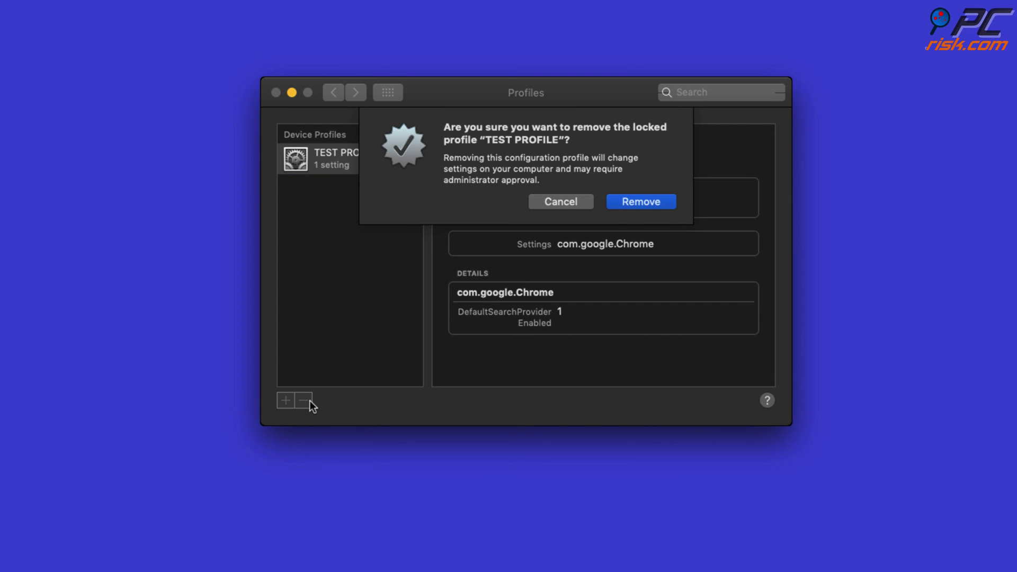
left_click(636, 204)
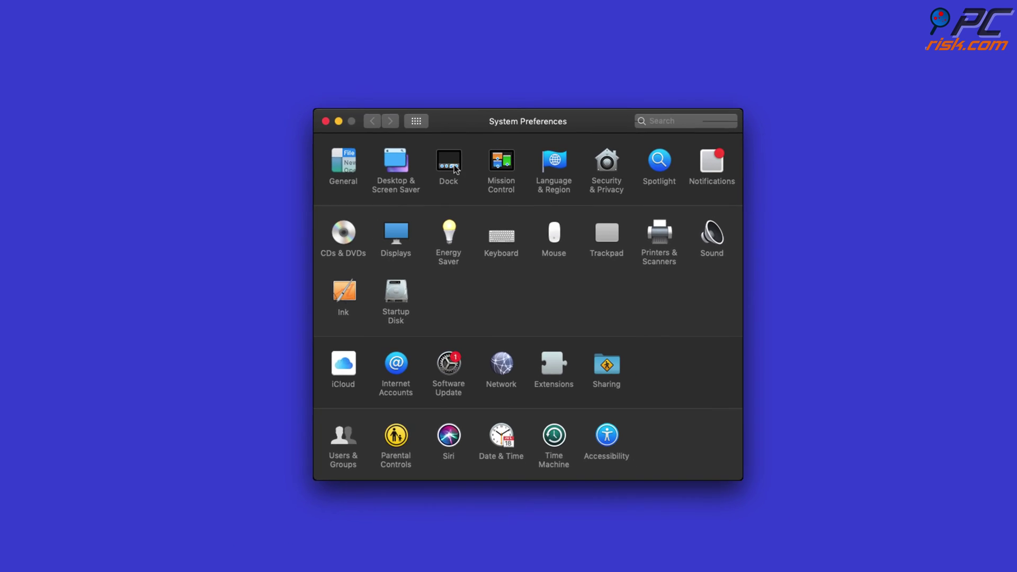
left_click(299, 106)
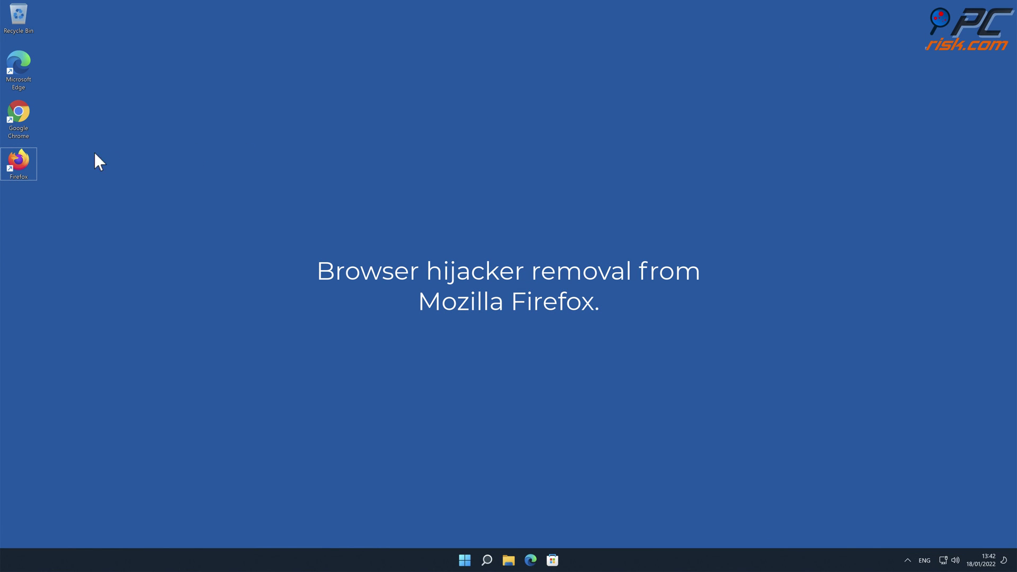
- Launch Firefox and remove the Safe Browsing extension from the Add-ons Manager
double_click(26, 162)
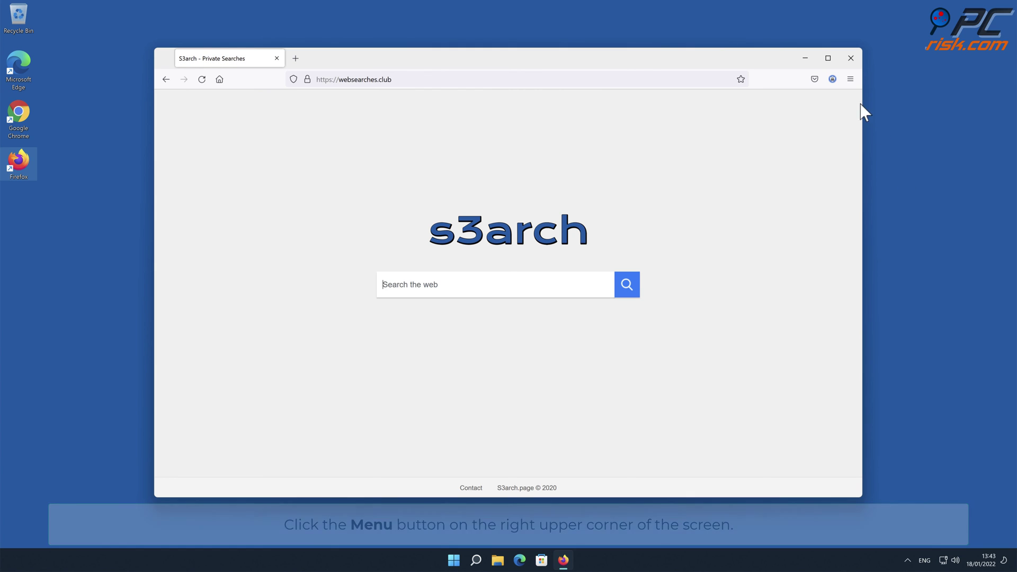
left_click(850, 79)
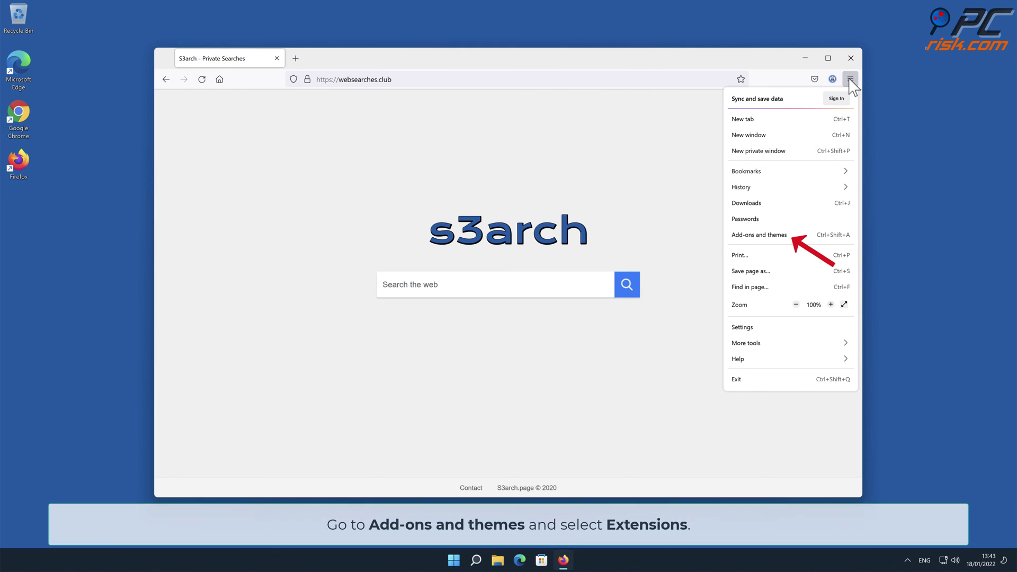
left_click(800, 236)
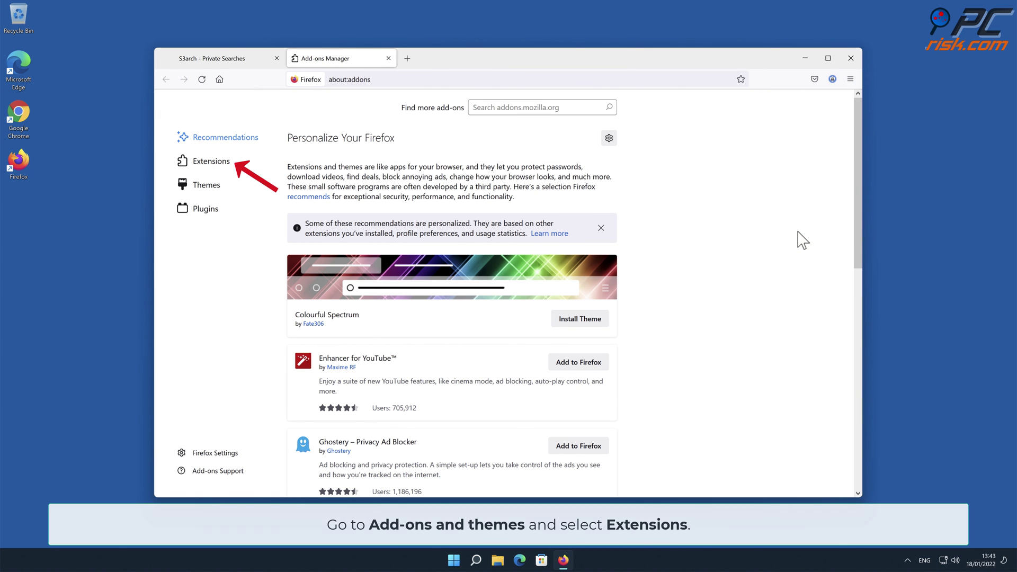
left_click(229, 169)
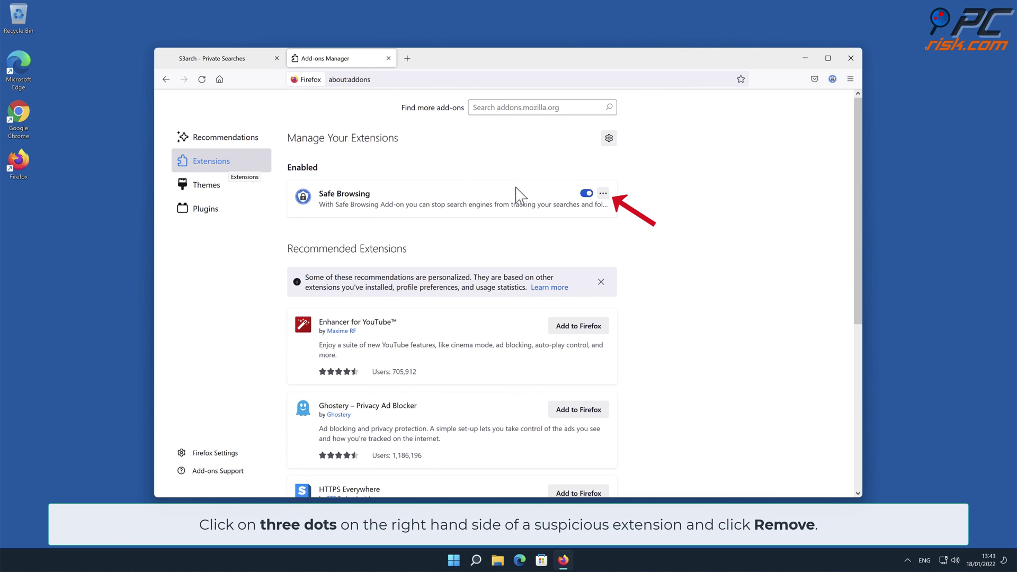
left_click(603, 193)
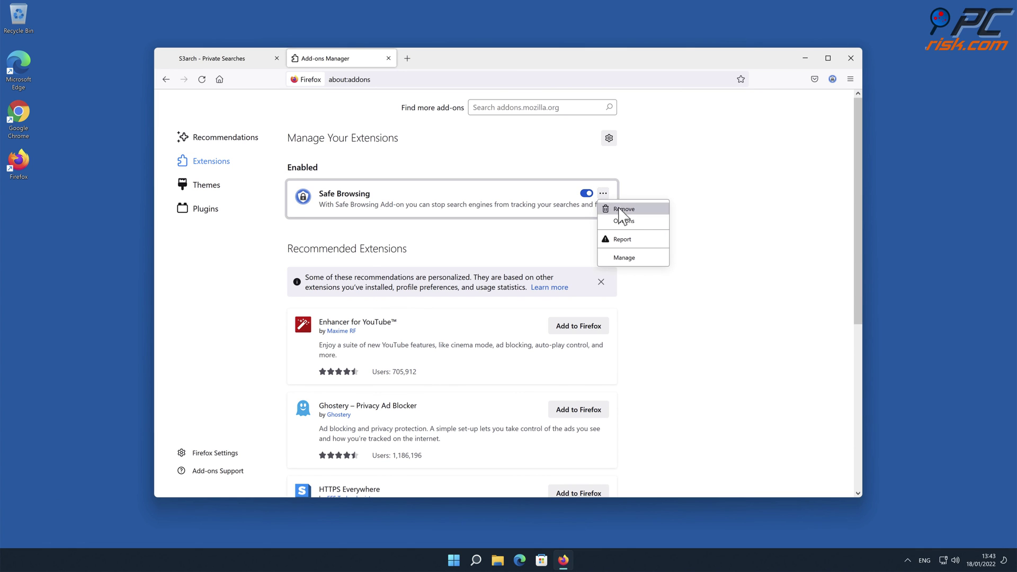
left_click(620, 209)
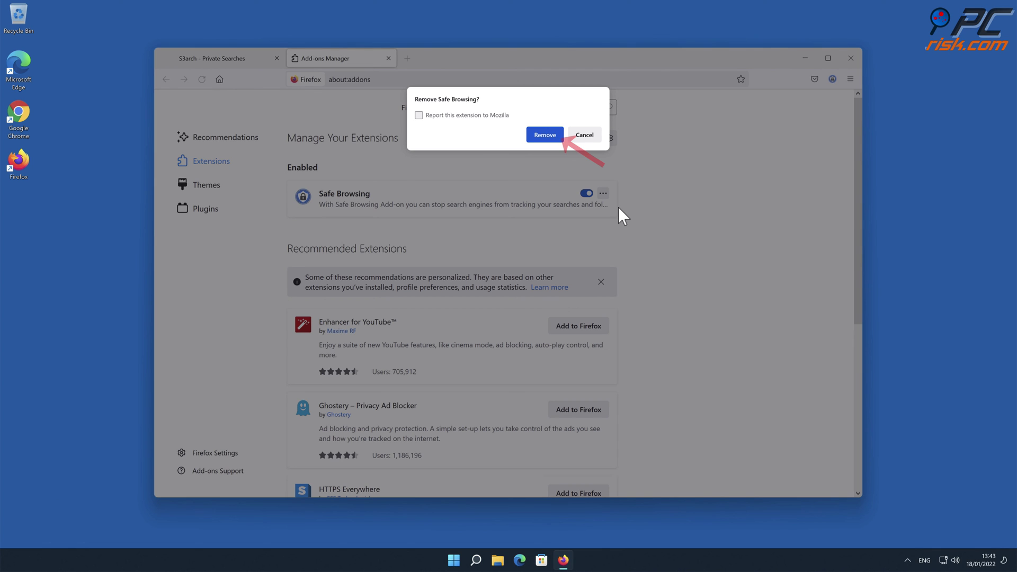
left_click(549, 139)
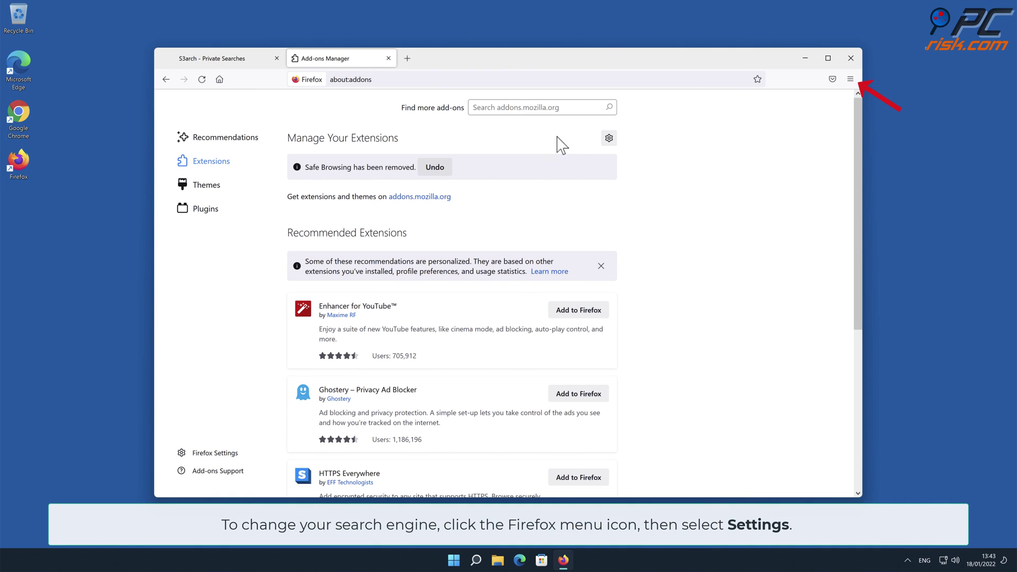
- In Firefox Settings, go to the Search section and expand the Default Search Engine list
left_click(851, 80)
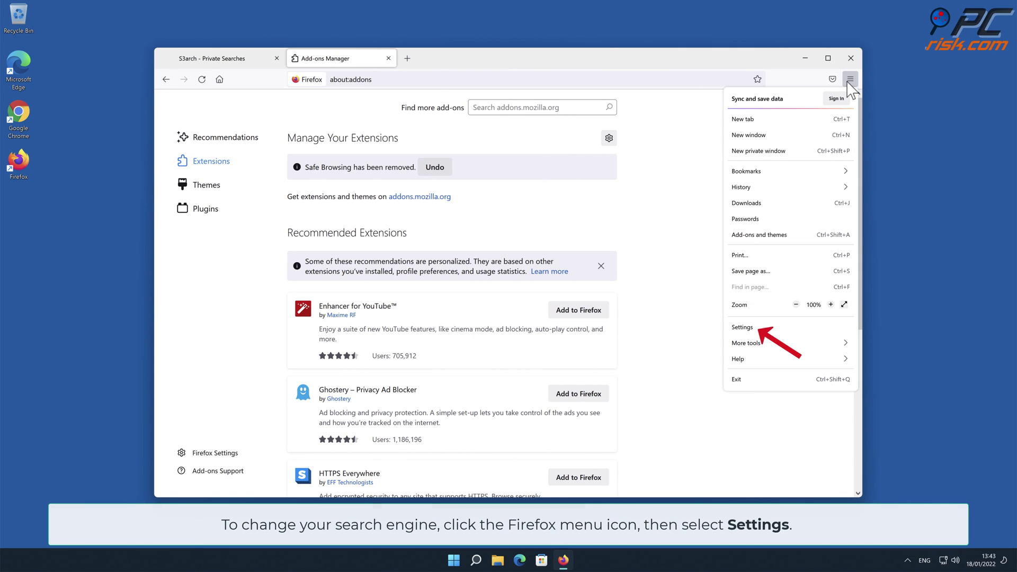
left_click(753, 327)
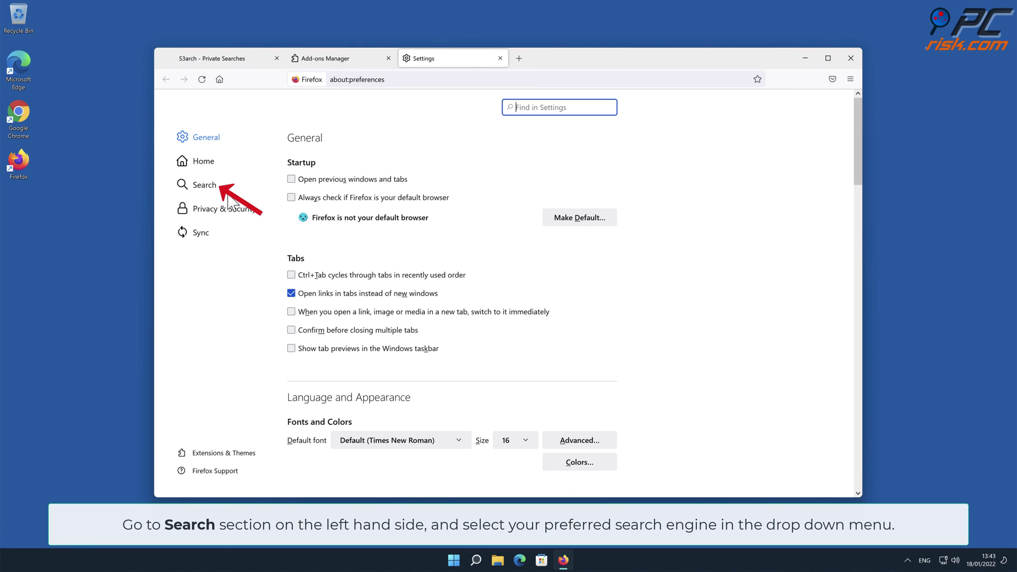
left_click(205, 189)
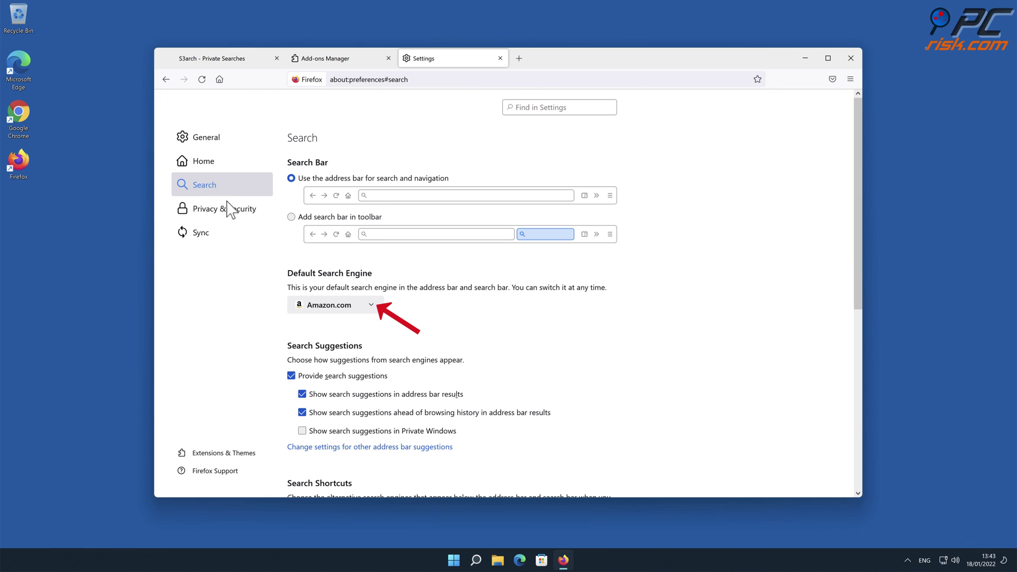
left_click(372, 307)
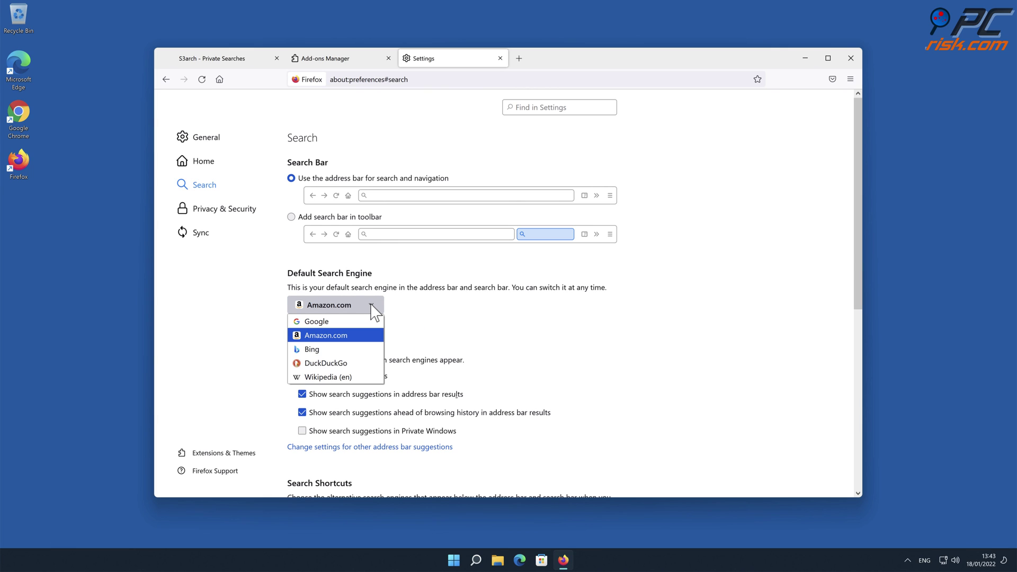
left_click(344, 323)
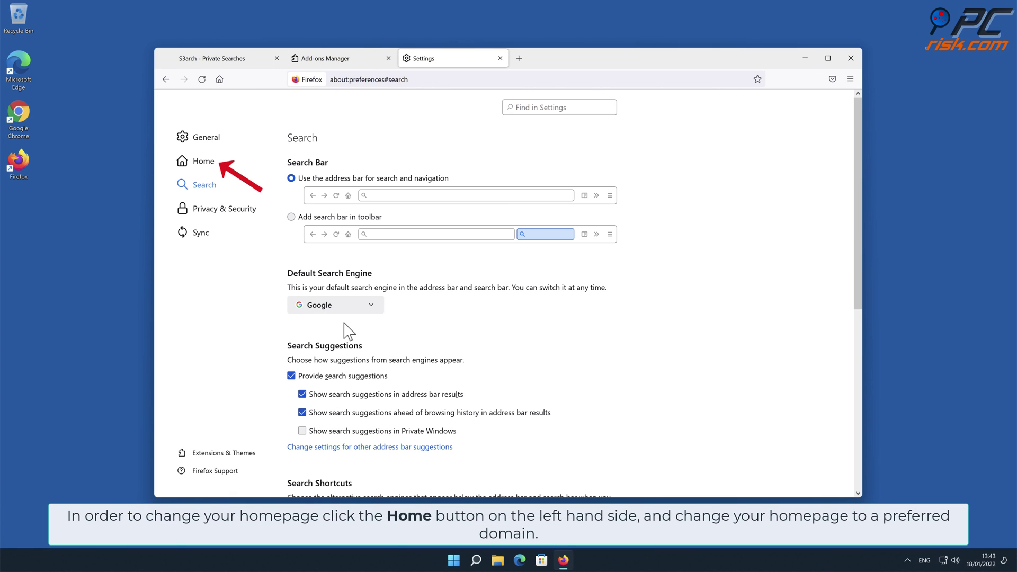
left_click(204, 163)
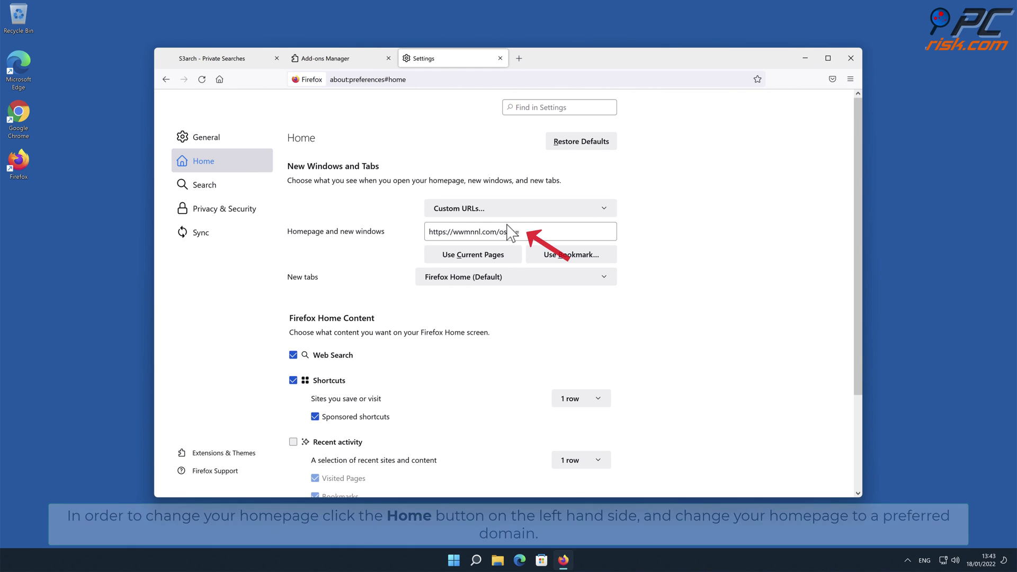
left_click_drag(520, 232, 427, 233)
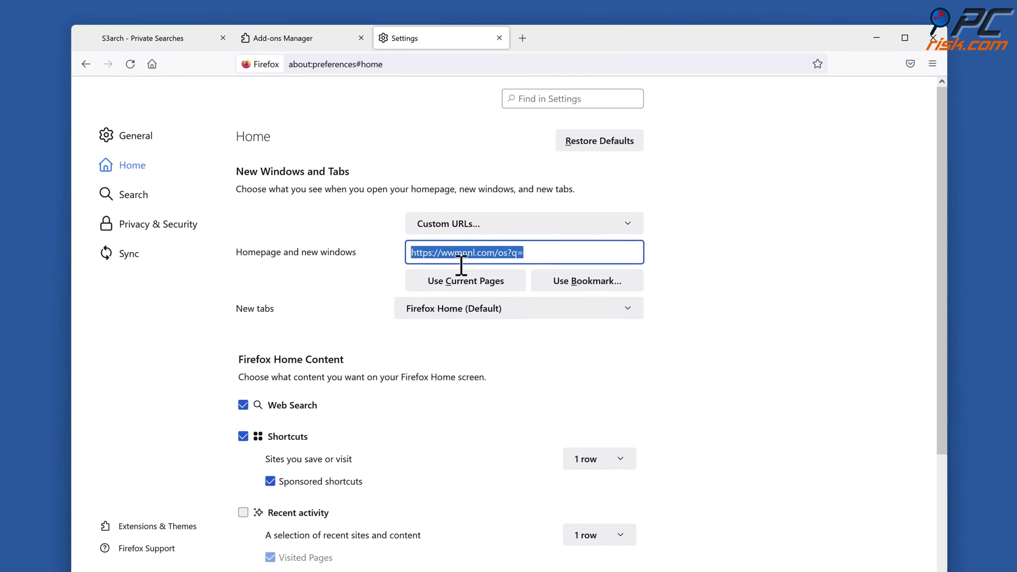
type("www.google.com")
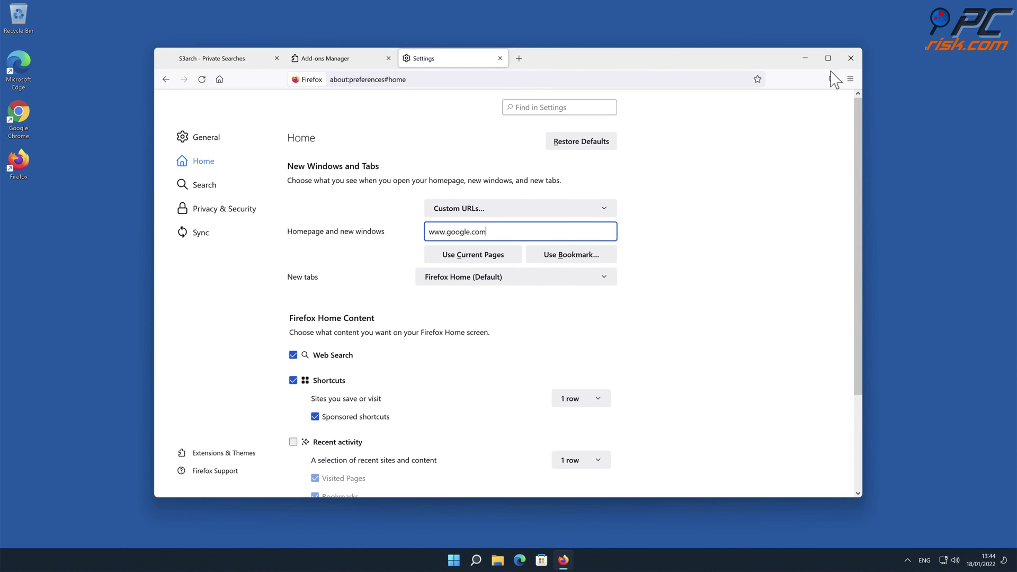
left_click(848, 60)
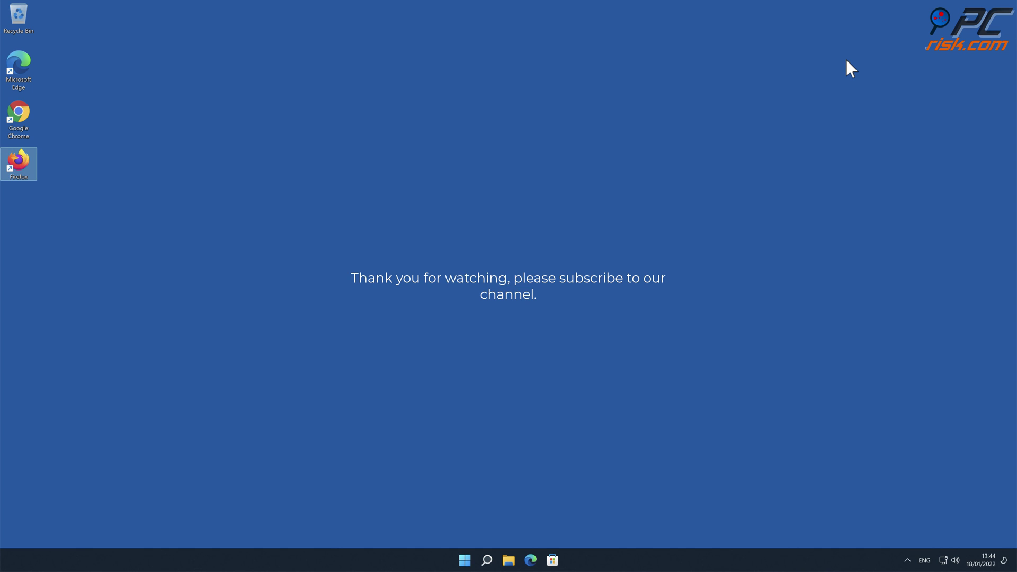